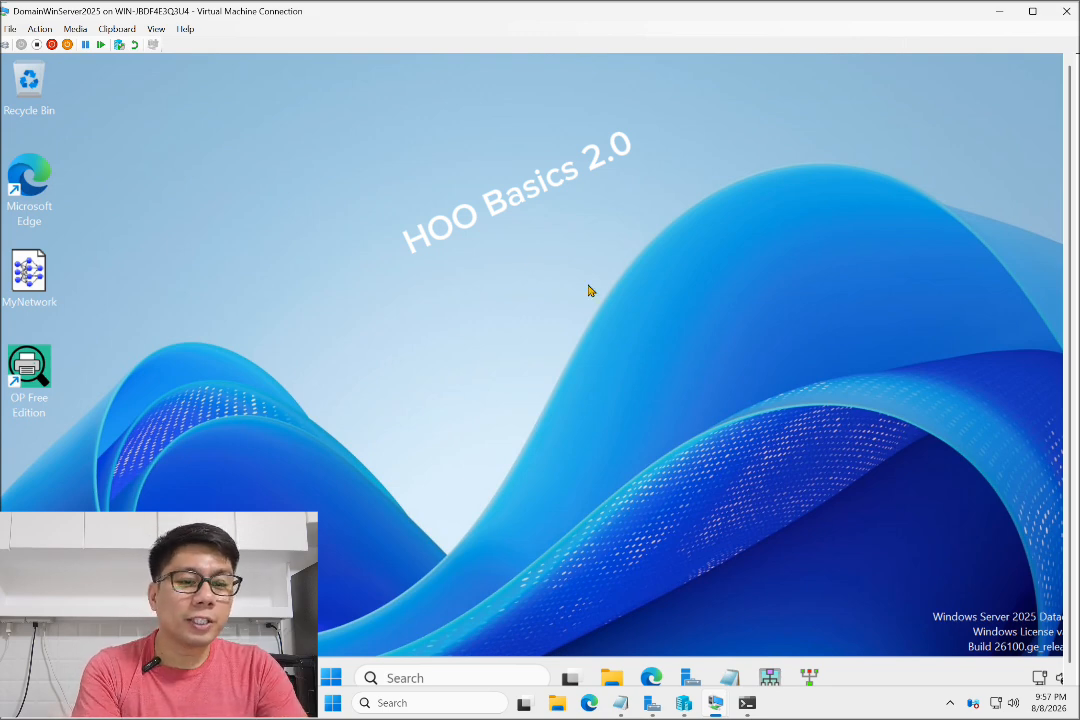
- Restore the Server Manager window on the server VM, showing its Print Services page
{"action": "left_click", "coordinate": [689, 679]}
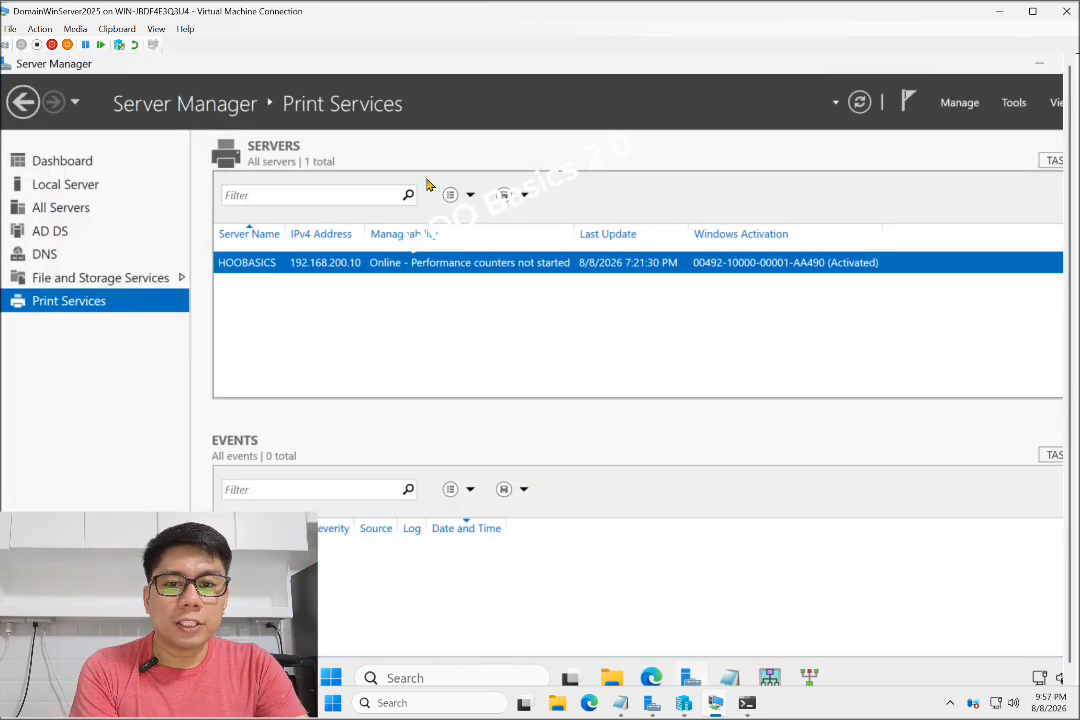
- Launch Active Directory Users and Computers from Tools and widen the domain tree pane
{"action": "left_click", "coordinate": [1018, 104]}
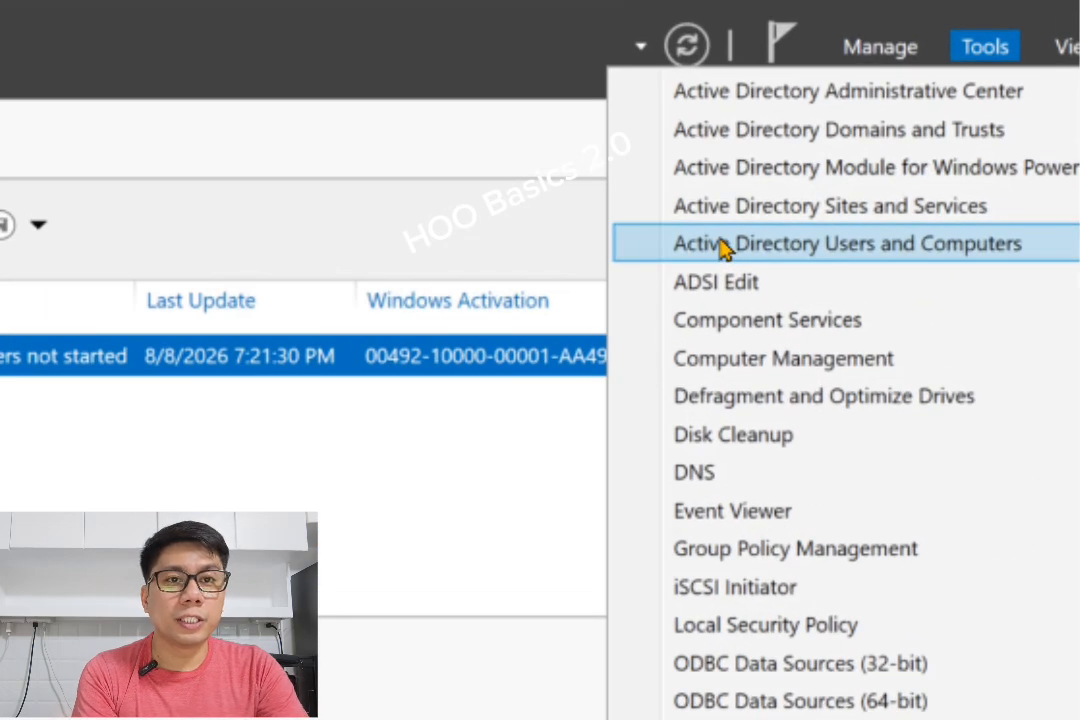
{"action": "left_click", "coordinate": [722, 246]}
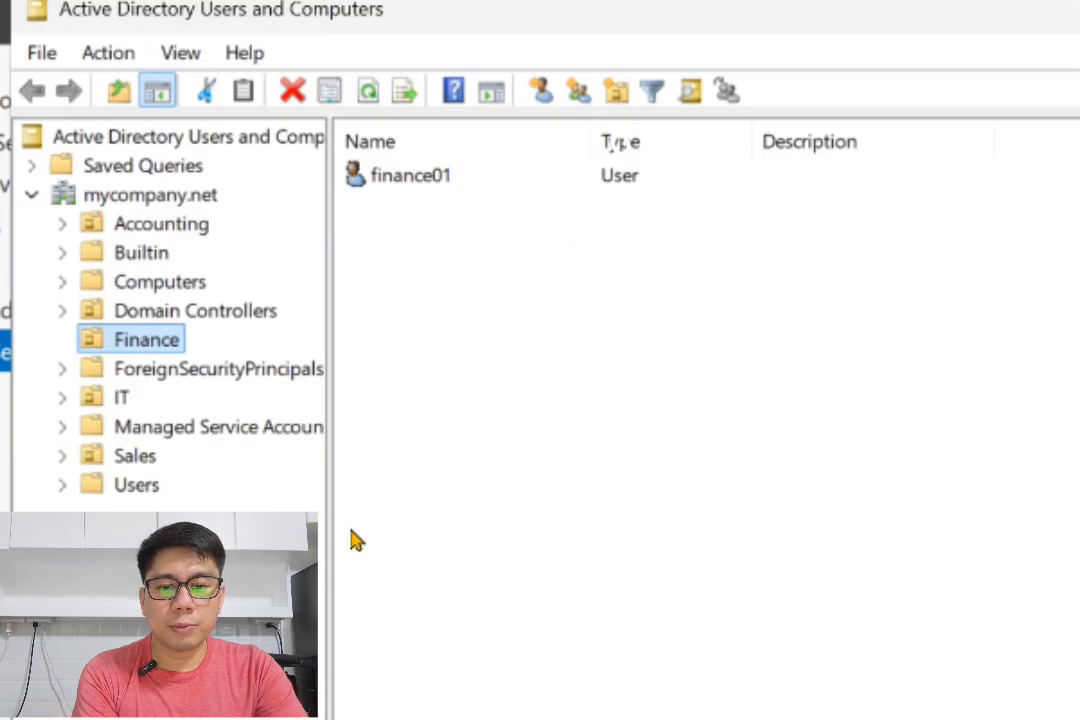
{"action": "left_click_drag", "start_coordinate": [355, 516], "coordinate": [577, 516]}
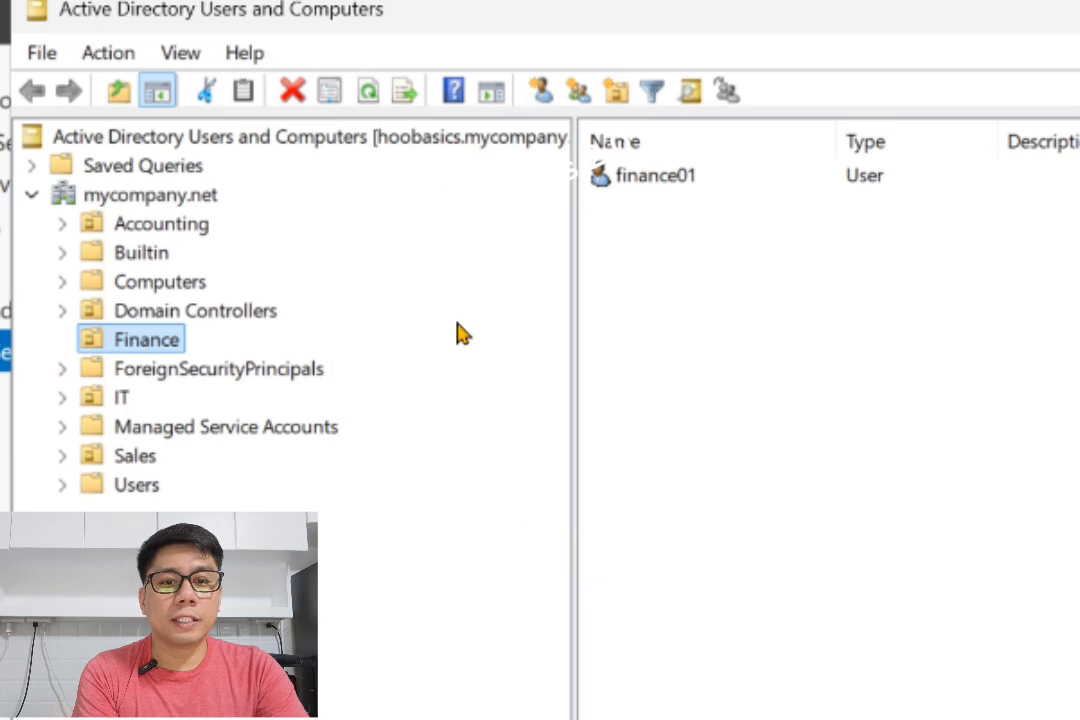
- Open finance01's Properties at the Profile tab, focusing the empty profile path field
{"action": "left_click", "coordinate": [658, 185]}
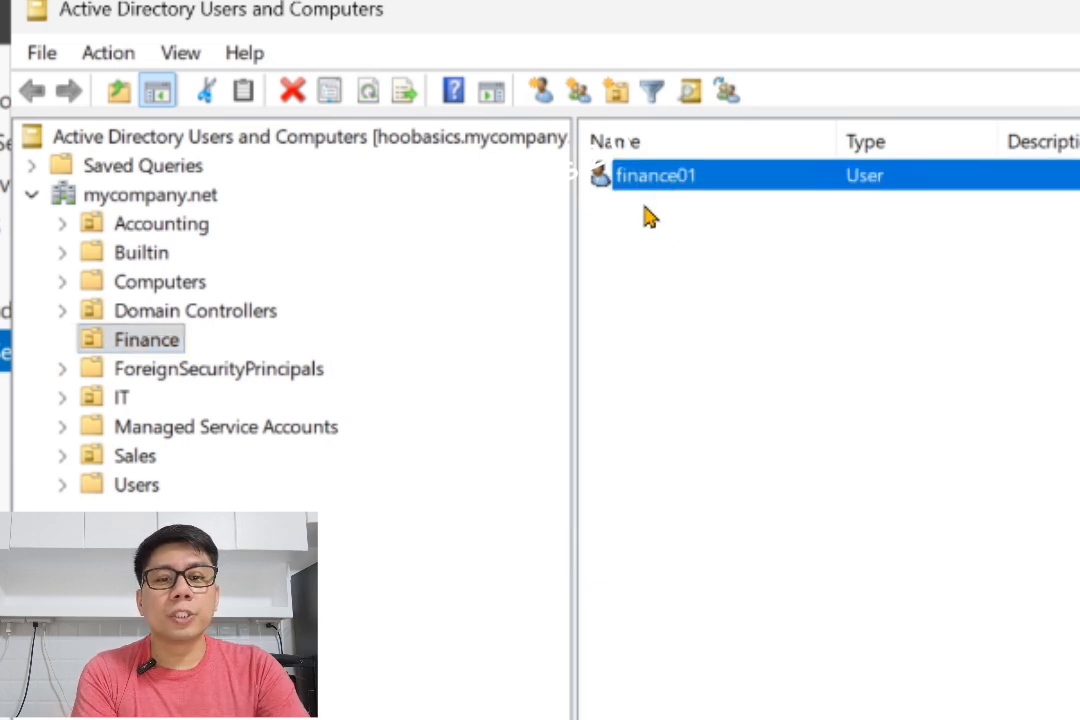
{"action": "right_click", "coordinate": [643, 186]}
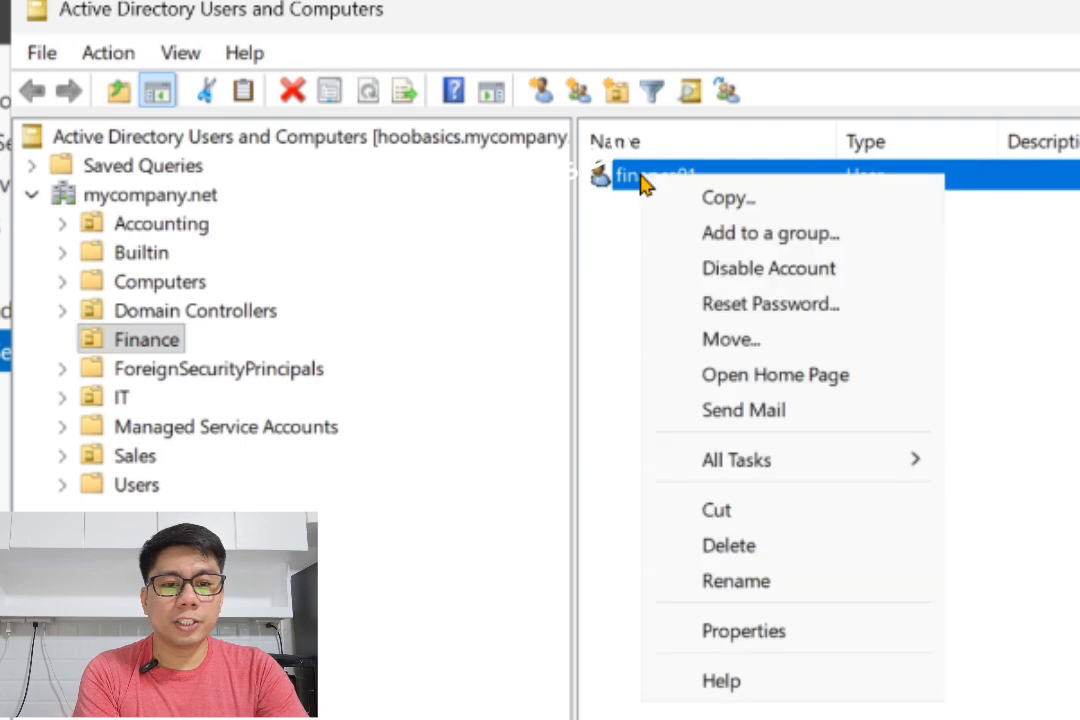
{"action": "left_click", "coordinate": [728, 632]}
{"action": "left_click", "coordinate": [712, 120]}
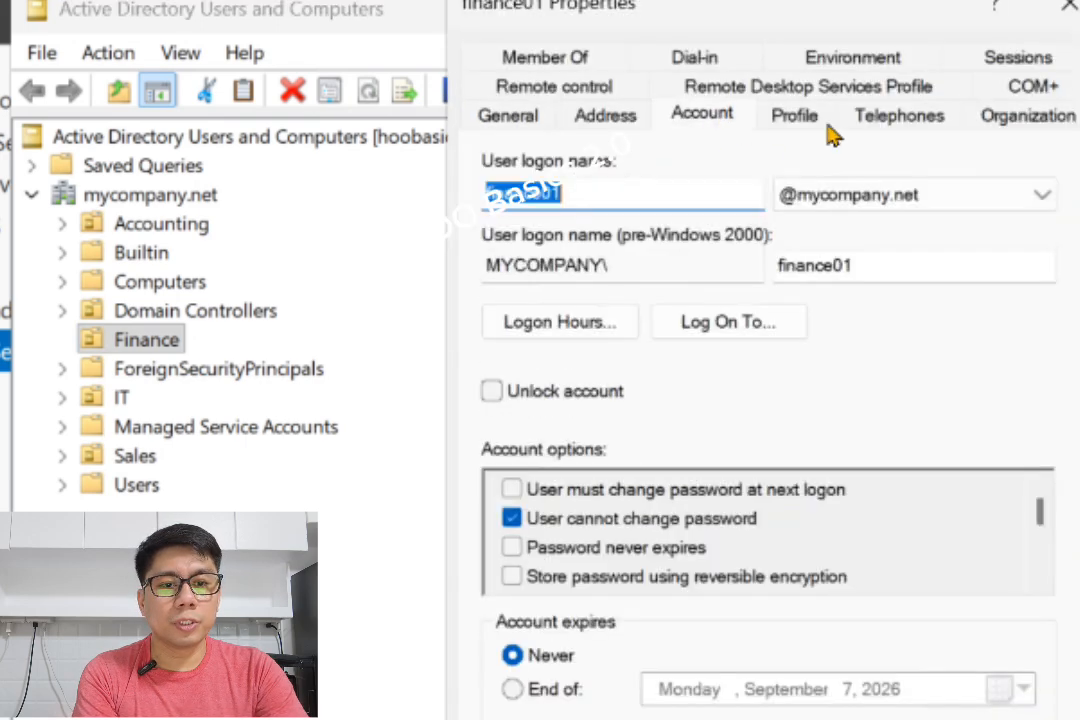
{"action": "left_click", "coordinate": [795, 118]}
{"action": "left_click", "coordinate": [745, 210]}
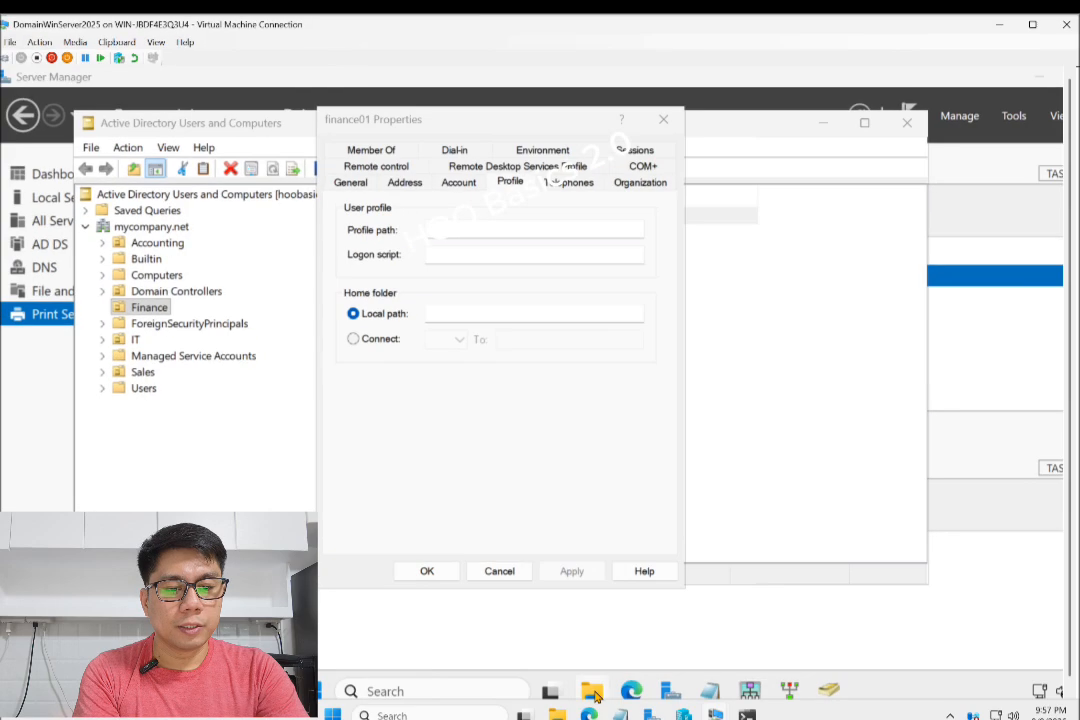
- In a new File Explorer window, create a folder named Profiles on Local Disk (C:) and open it
{"action": "right_click", "coordinate": [594, 688]}
{"action": "left_click", "coordinate": [550, 586]}
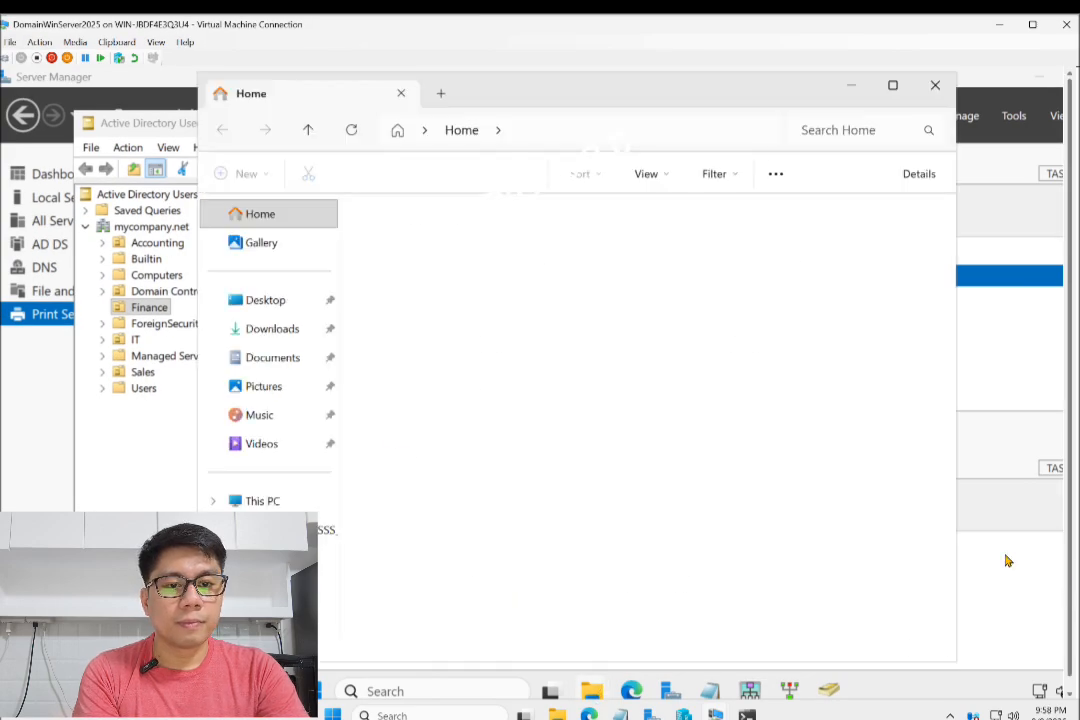
{"action": "left_click", "coordinate": [260, 500]}
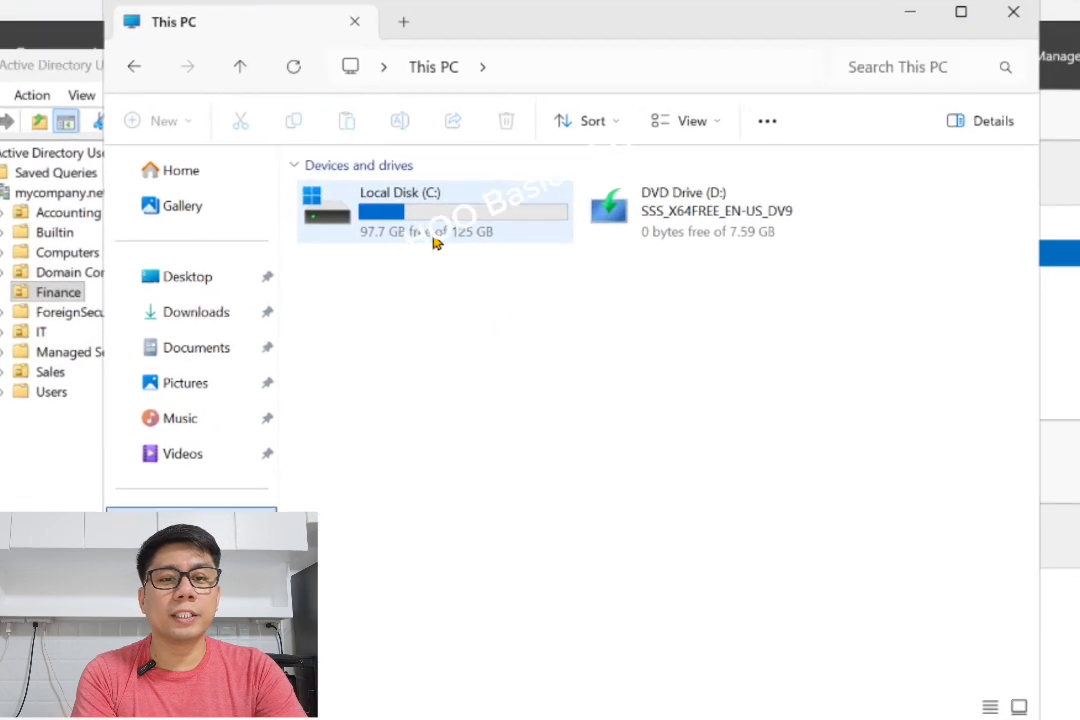
{"action": "double_click", "coordinate": [435, 242]}
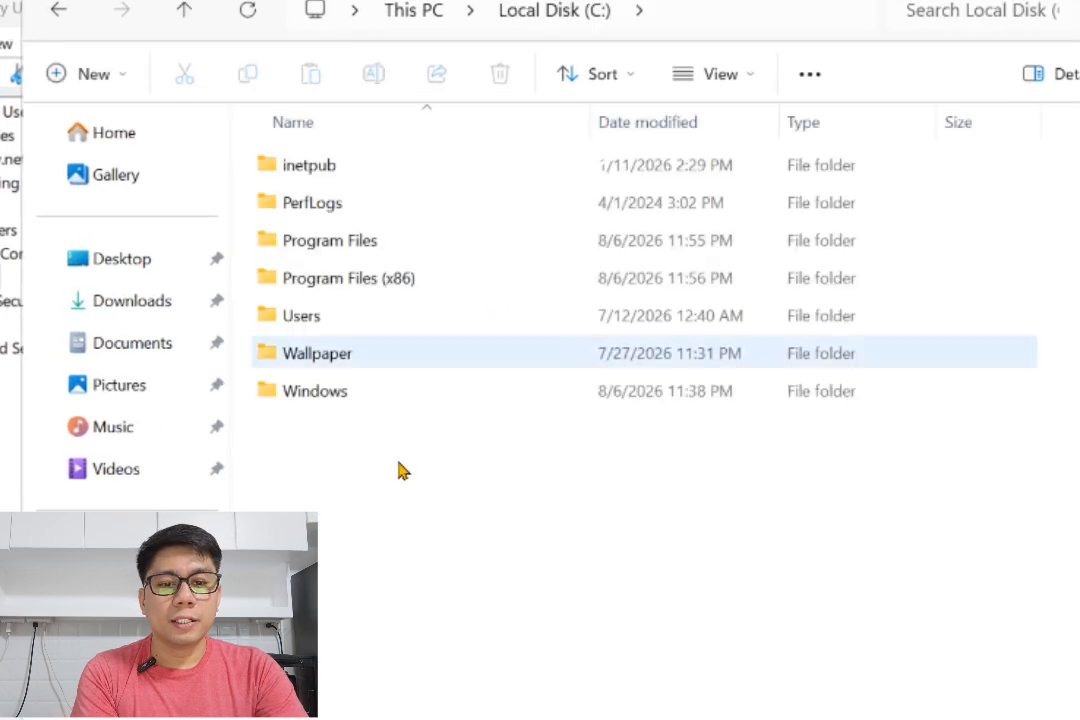
{"action": "right_click", "coordinate": [323, 455]}
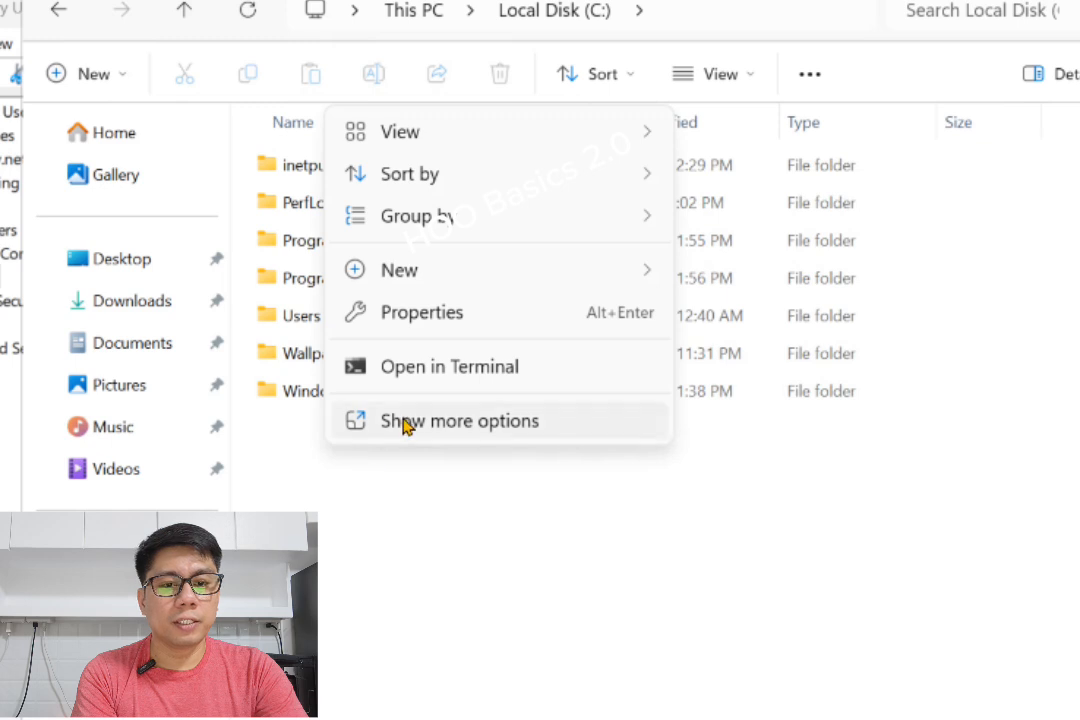
{"action": "mouse_move", "coordinate": [397, 274]}
{"action": "left_click", "coordinate": [783, 280]}
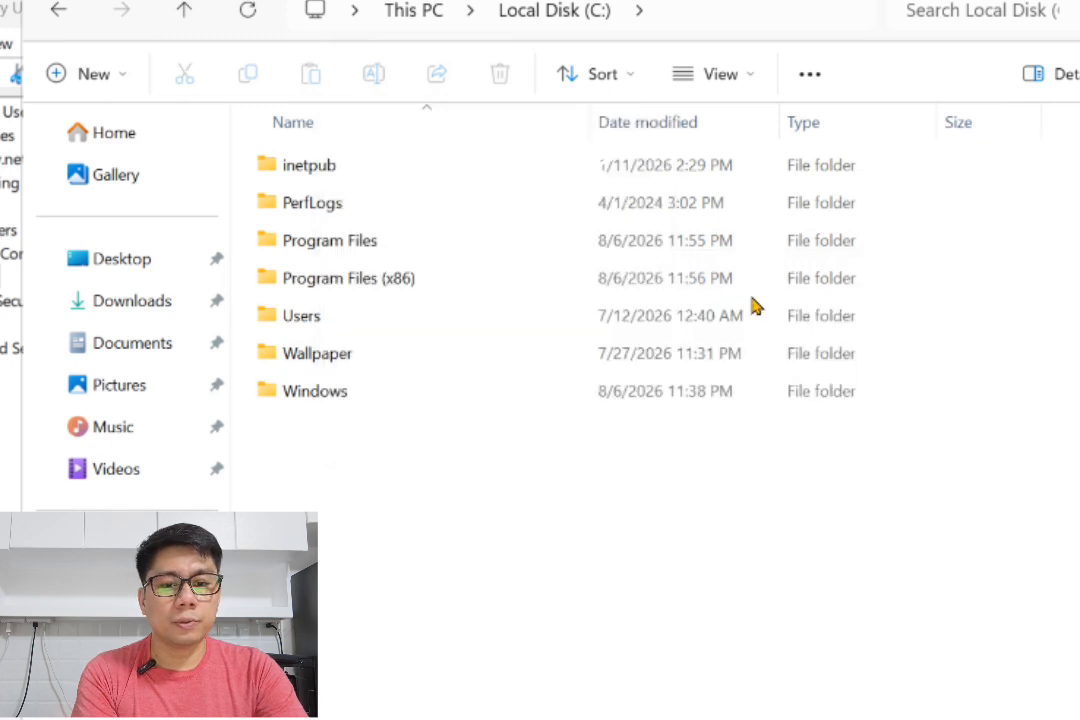
{"action": "type", "text": "P"}
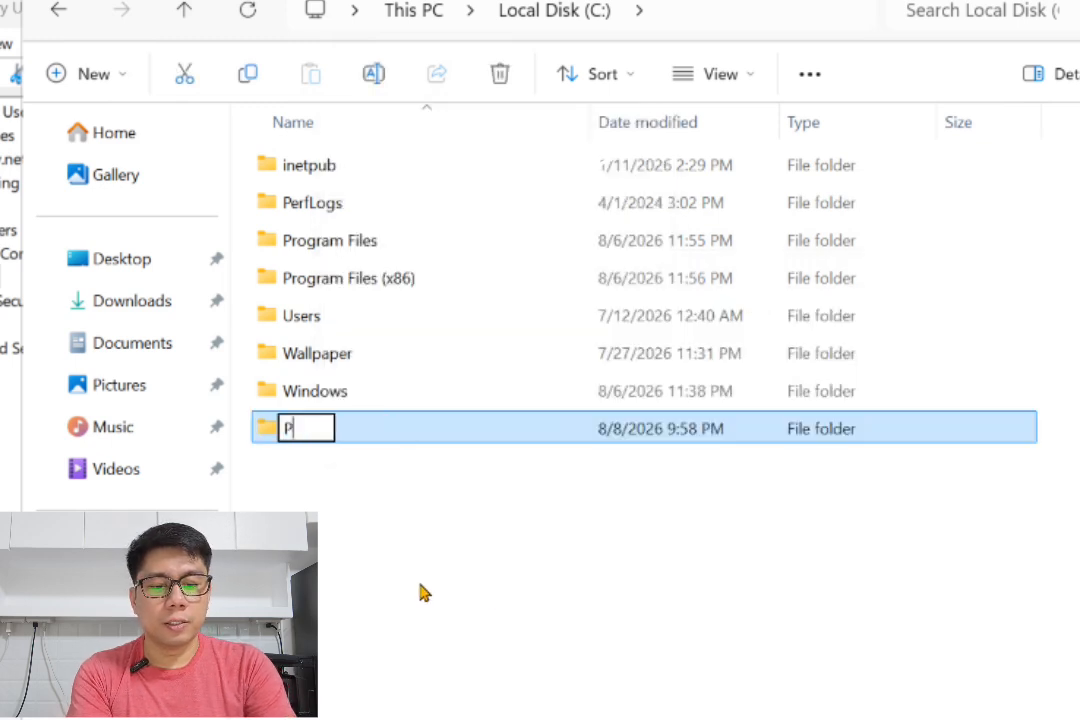
{"action": "type", "text": "rofiles"}
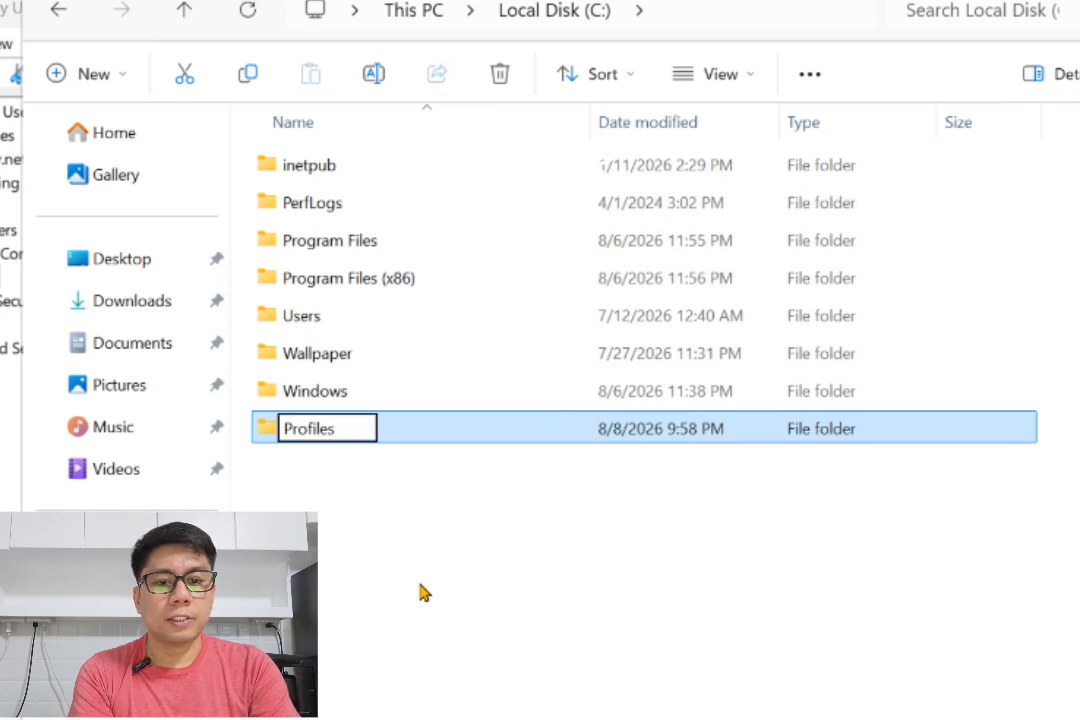
{"action": "key", "text": "Return"}
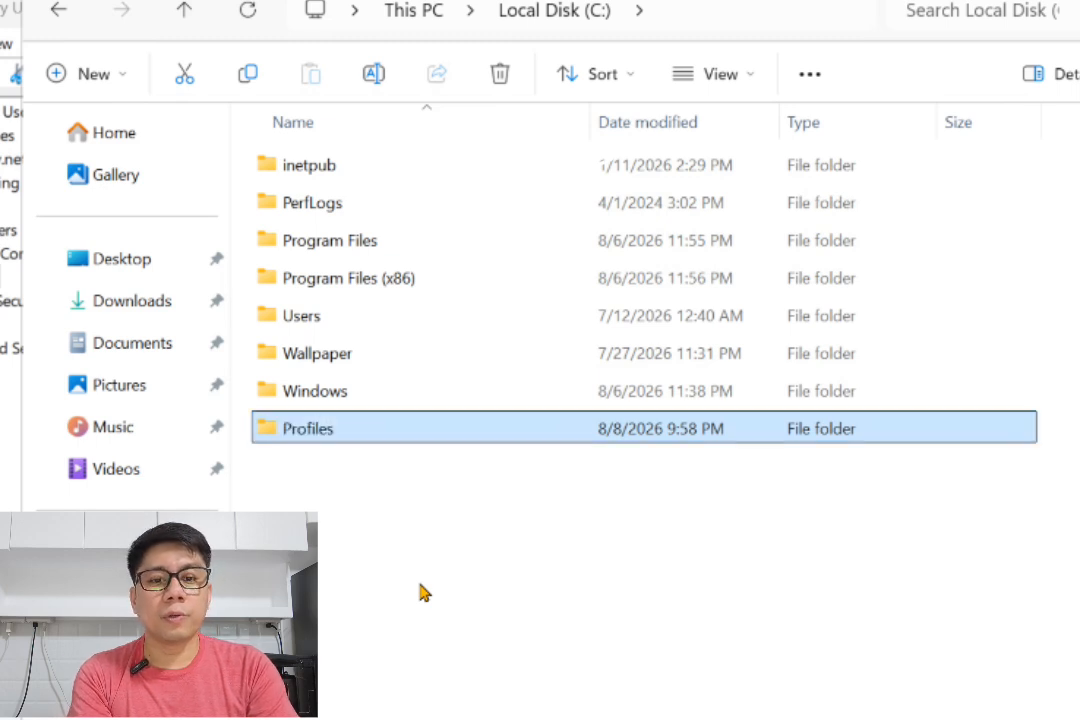
{"action": "key", "text": "Return"}
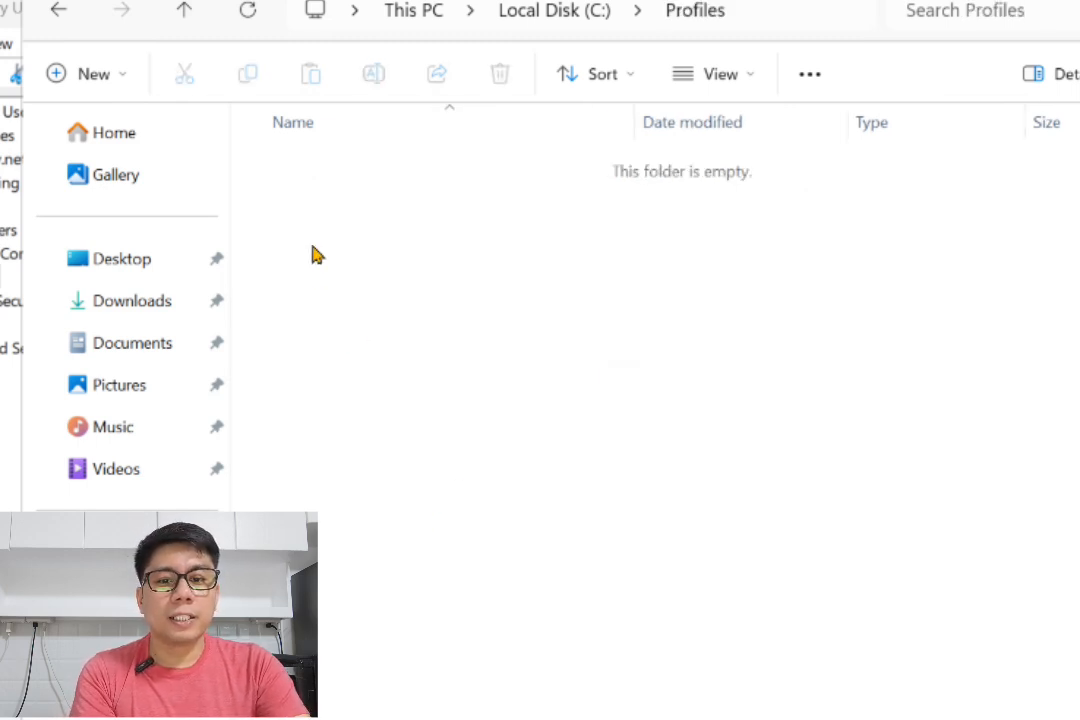
- Create a folder named Finance inside C:\Profiles
{"action": "right_click", "coordinate": [325, 304]}
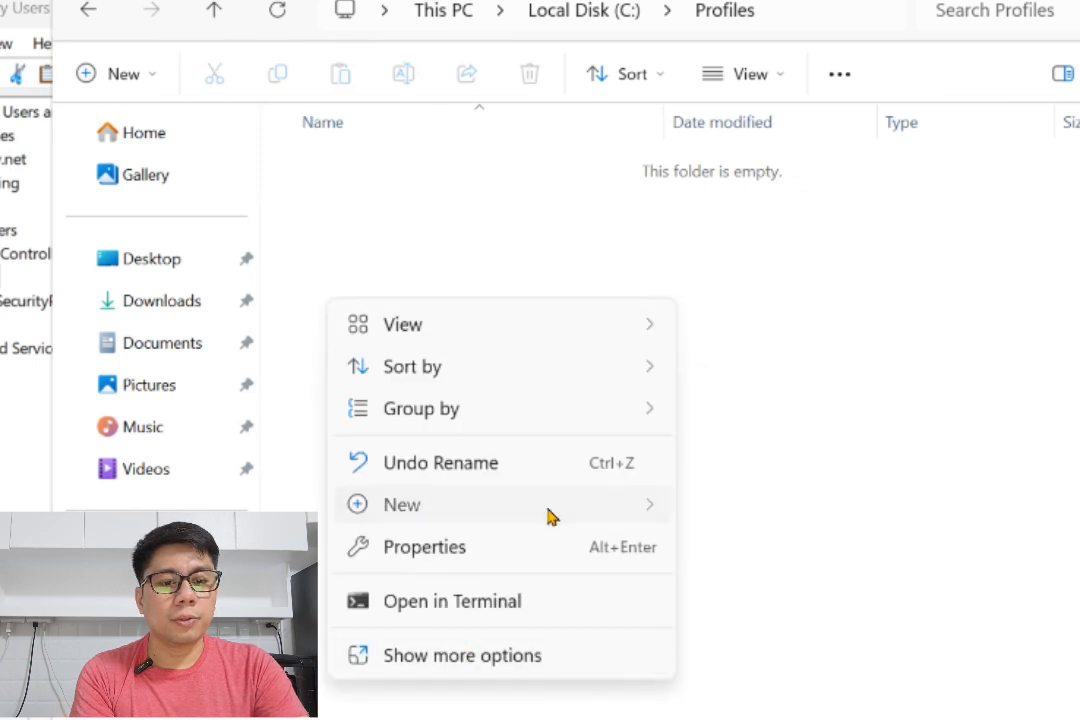
{"action": "left_click", "coordinate": [716, 392]}
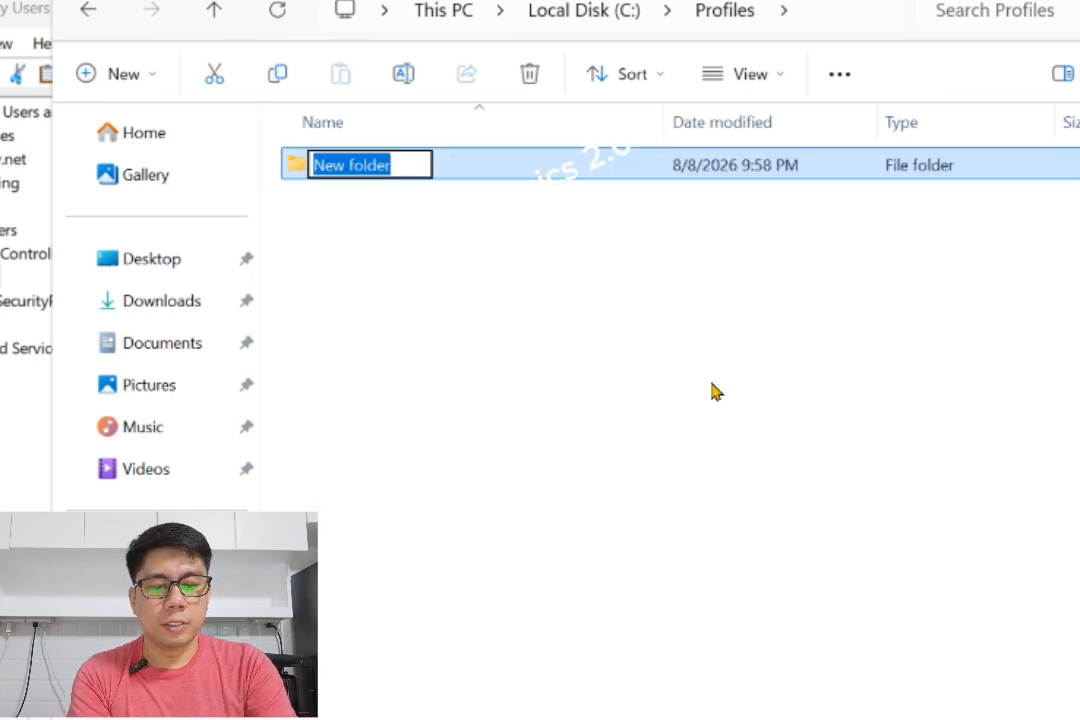
{"action": "type", "text": "Finance"}
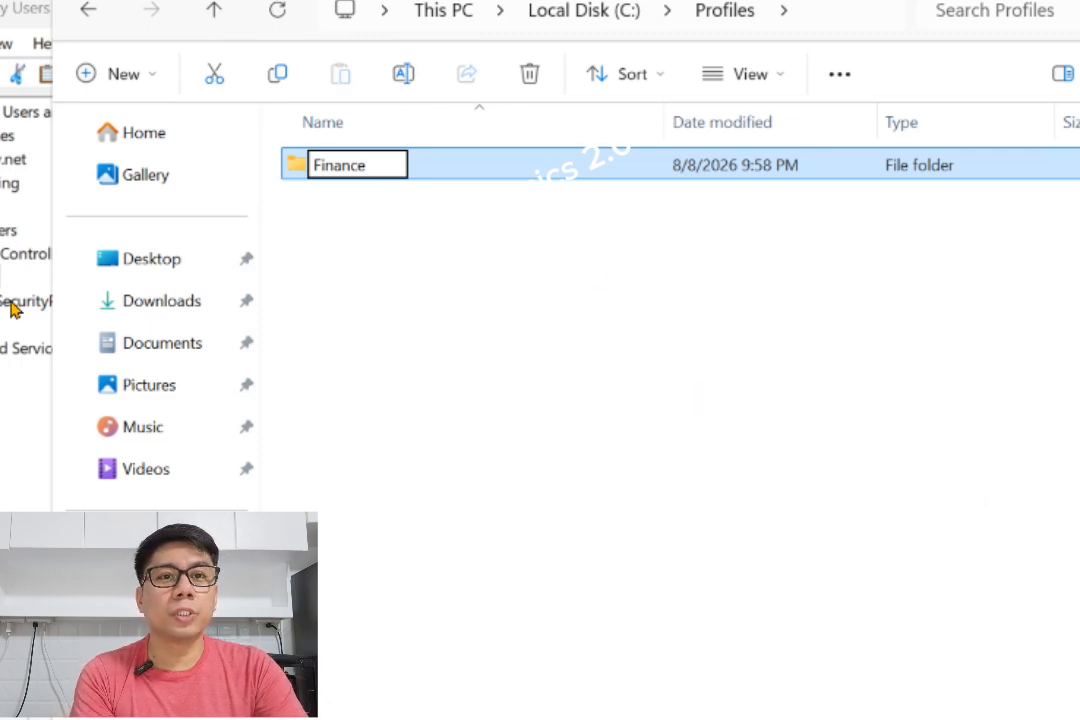
{"action": "left_click", "coordinate": [348, 219]}
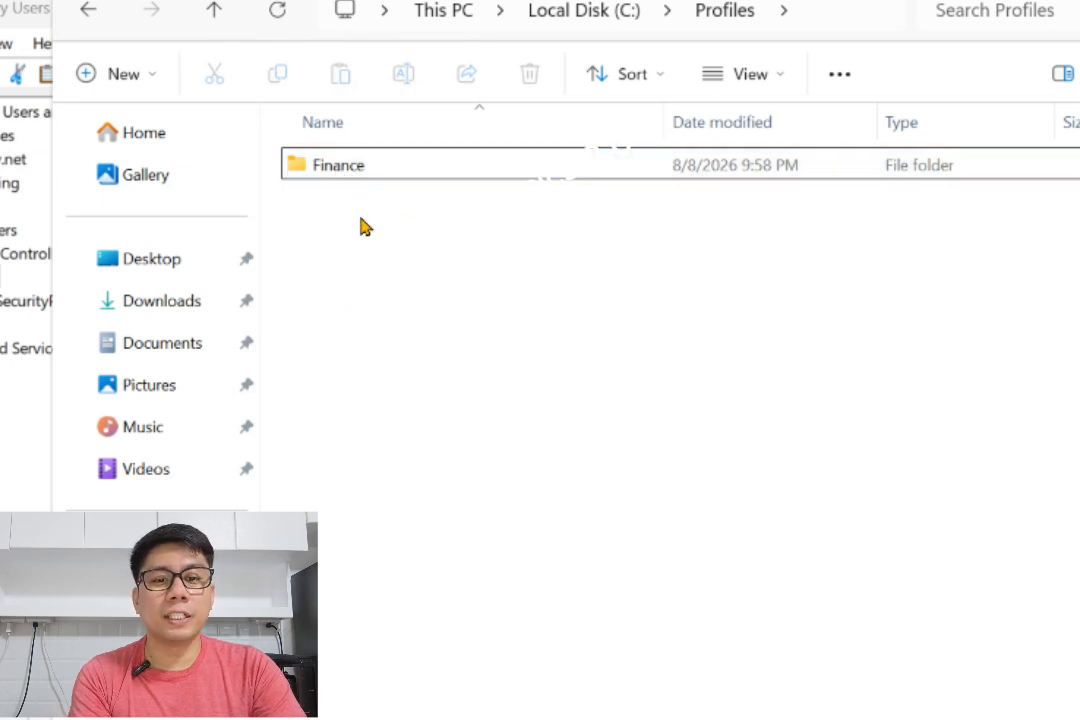
{"action": "left_click", "coordinate": [354, 172]}
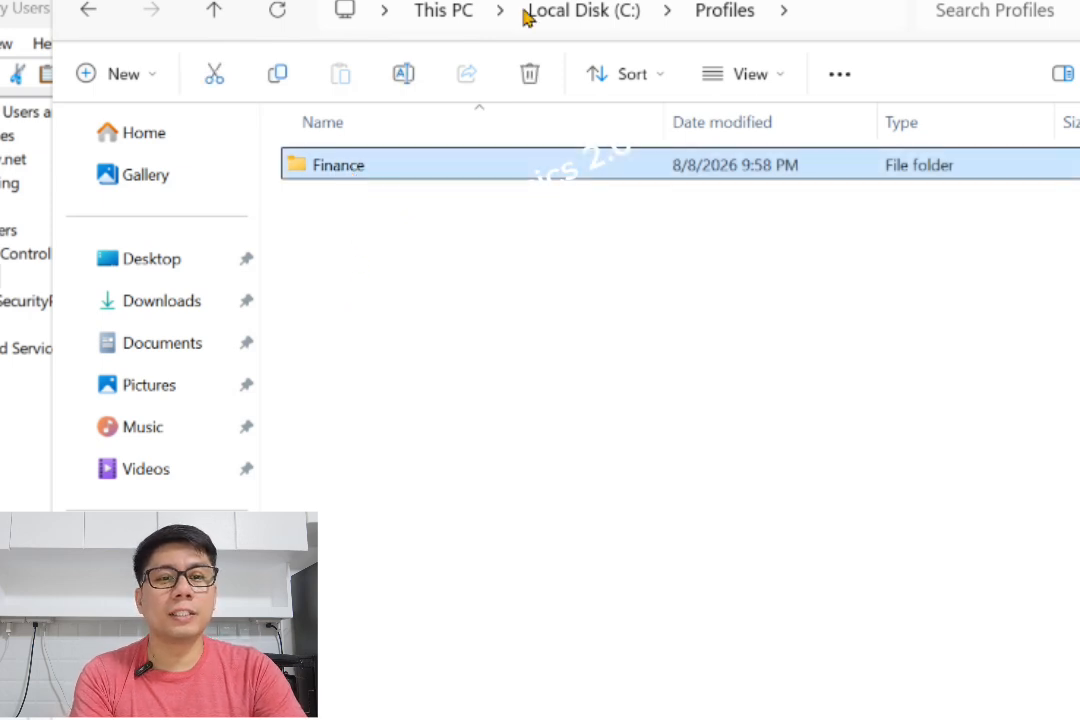
- Back on C:, open the Profiles folder's Sharing properties and start network sharing
{"action": "left_click_drag", "start_coordinate": [488, 0], "coordinate": [509, 190]}
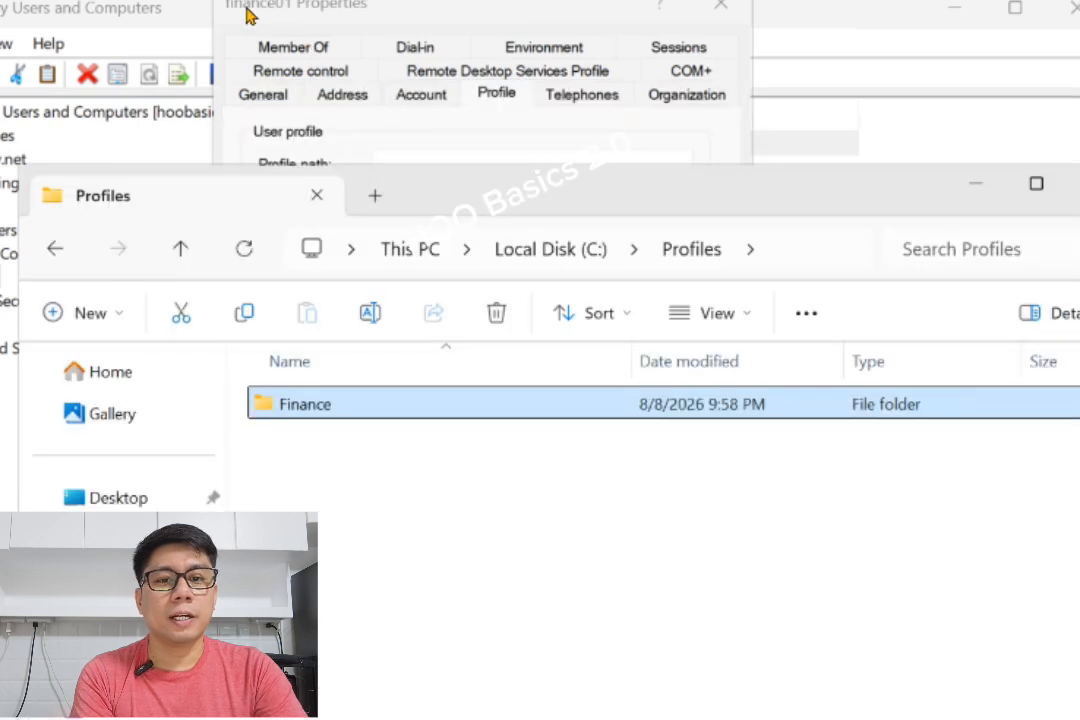
{"action": "left_click_drag", "start_coordinate": [552, 185], "coordinate": [523, 17]}
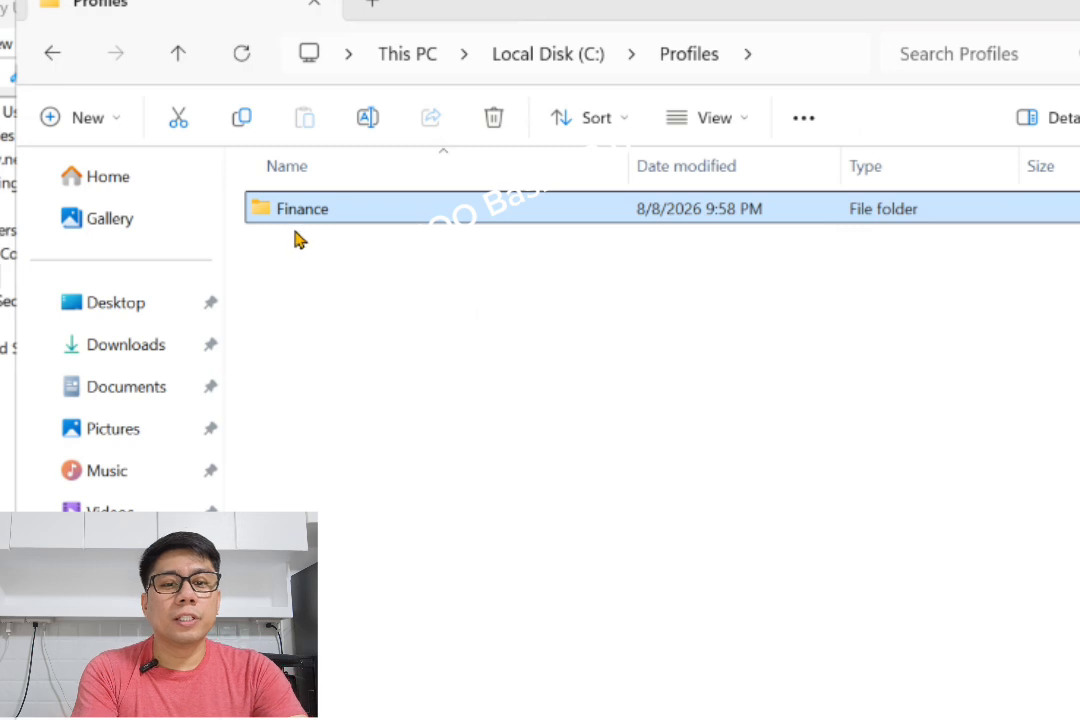
{"action": "left_click", "coordinate": [52, 53]}
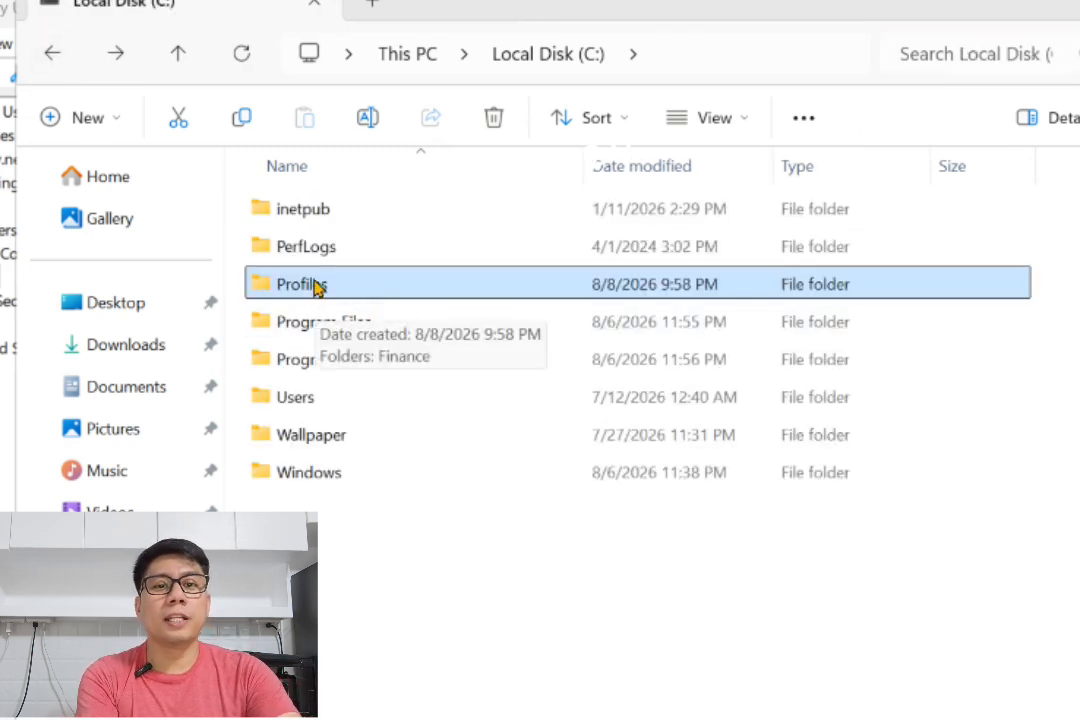
{"action": "right_click", "coordinate": [314, 285]}
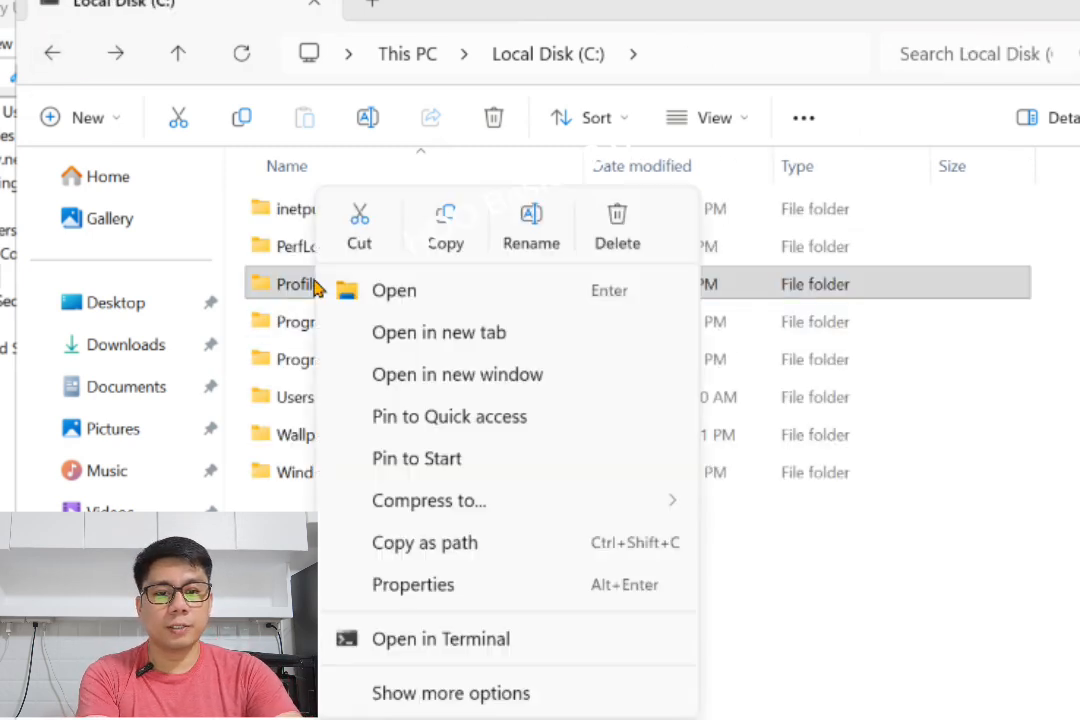
{"action": "left_click", "coordinate": [400, 587]}
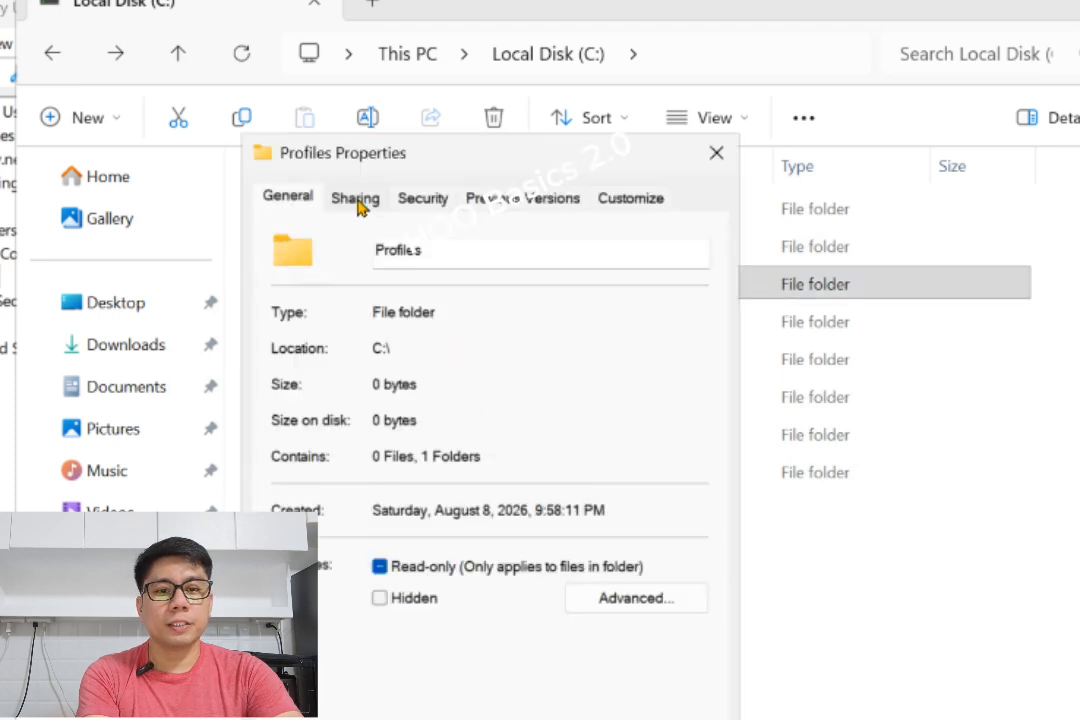
{"action": "left_click", "coordinate": [355, 197]}
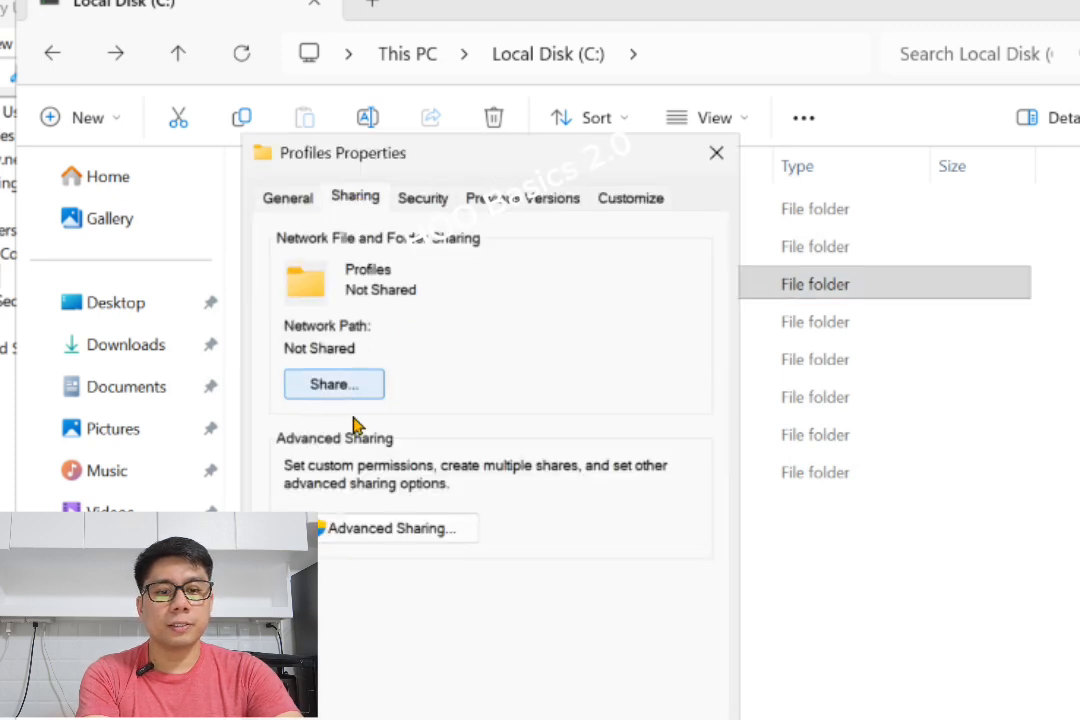
{"action": "left_click", "coordinate": [340, 386]}
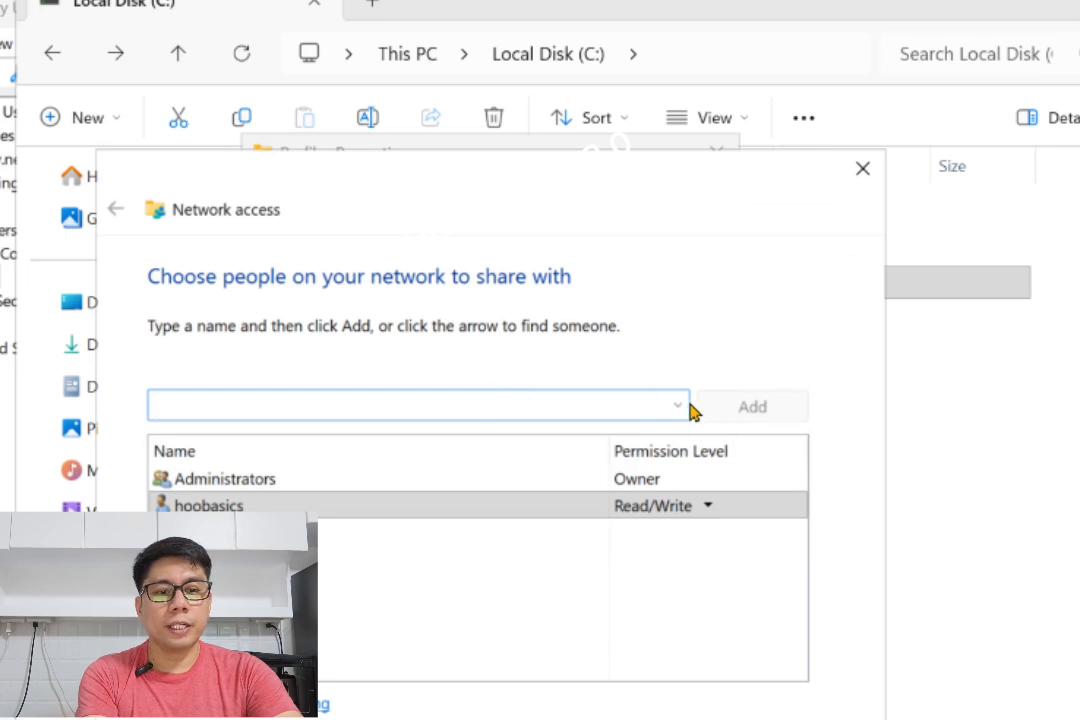
- Share Profiles with the finance user at Read/Write, then open its Advanced Sharing permissions
{"action": "left_click", "coordinate": [680, 406]}
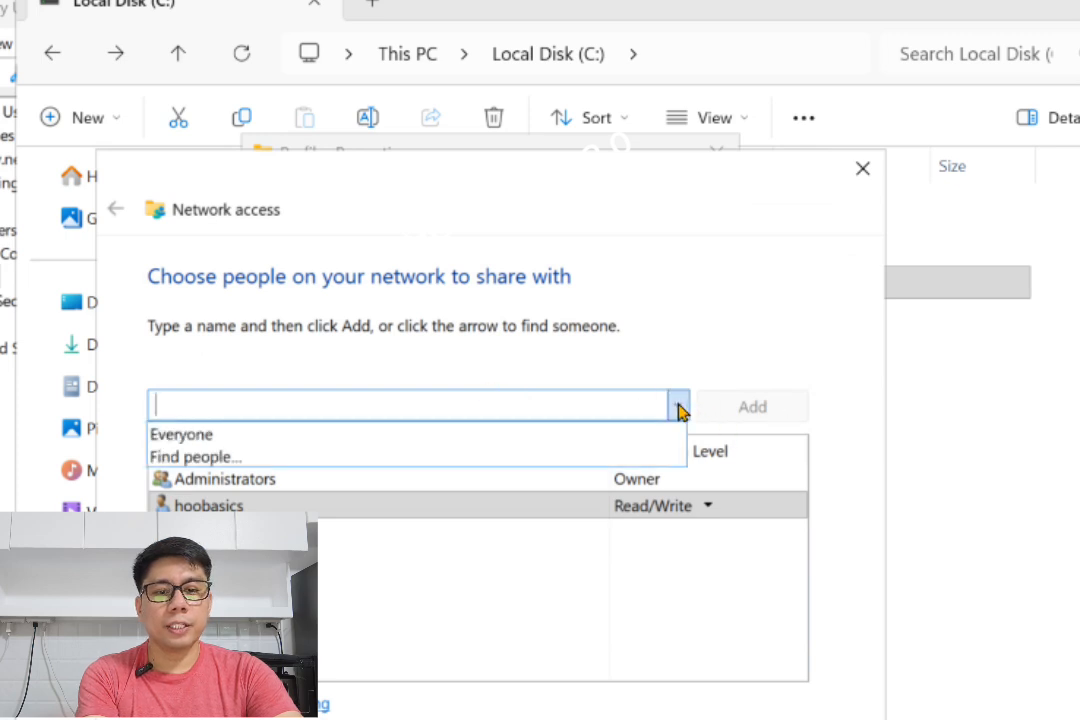
{"action": "left_click", "coordinate": [300, 456]}
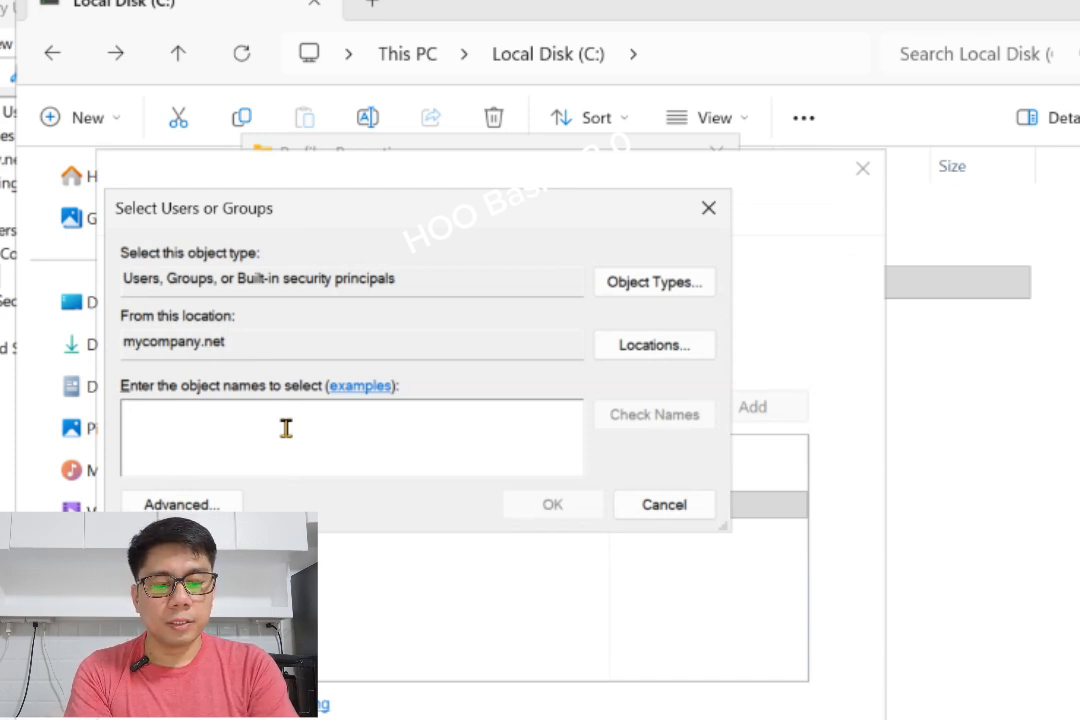
{"action": "type", "text": "finan"}
{"action": "left_click", "coordinate": [629, 405]}
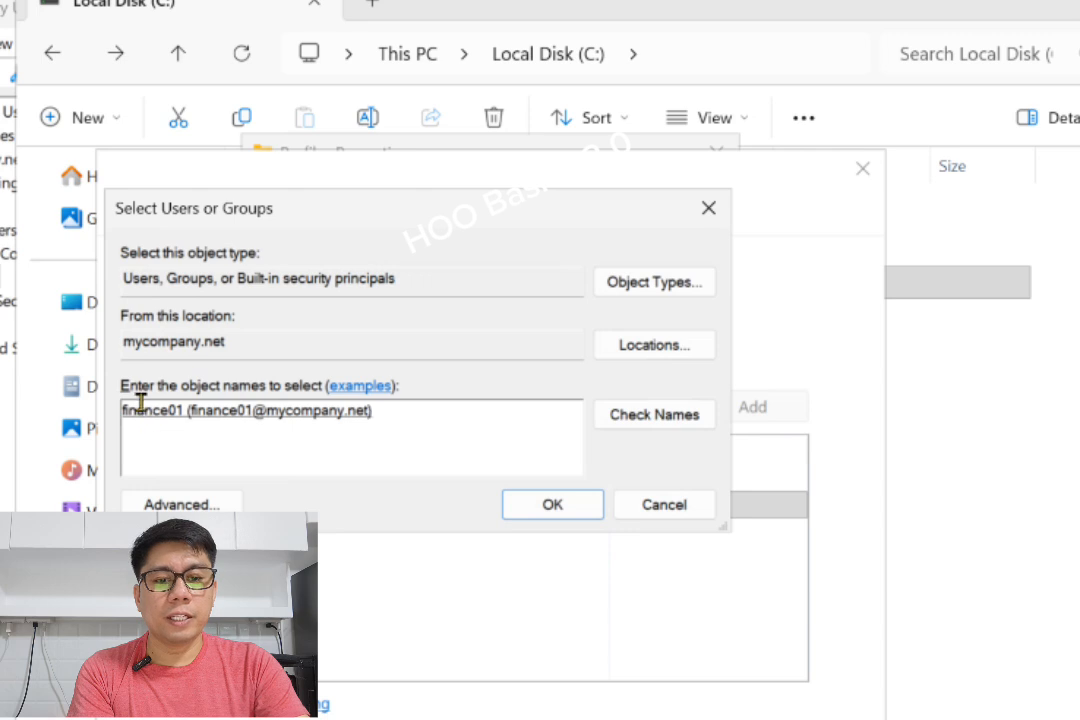
{"action": "left_click", "coordinate": [521, 510]}
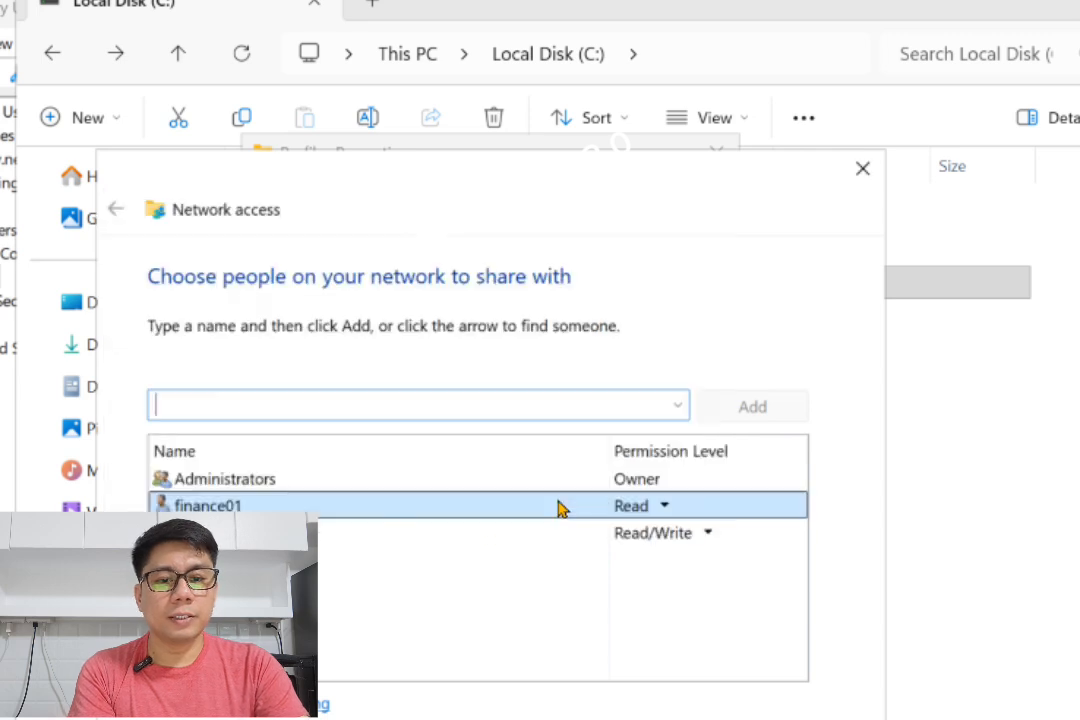
{"action": "left_click", "coordinate": [668, 509]}
{"action": "left_click", "coordinate": [729, 539]}
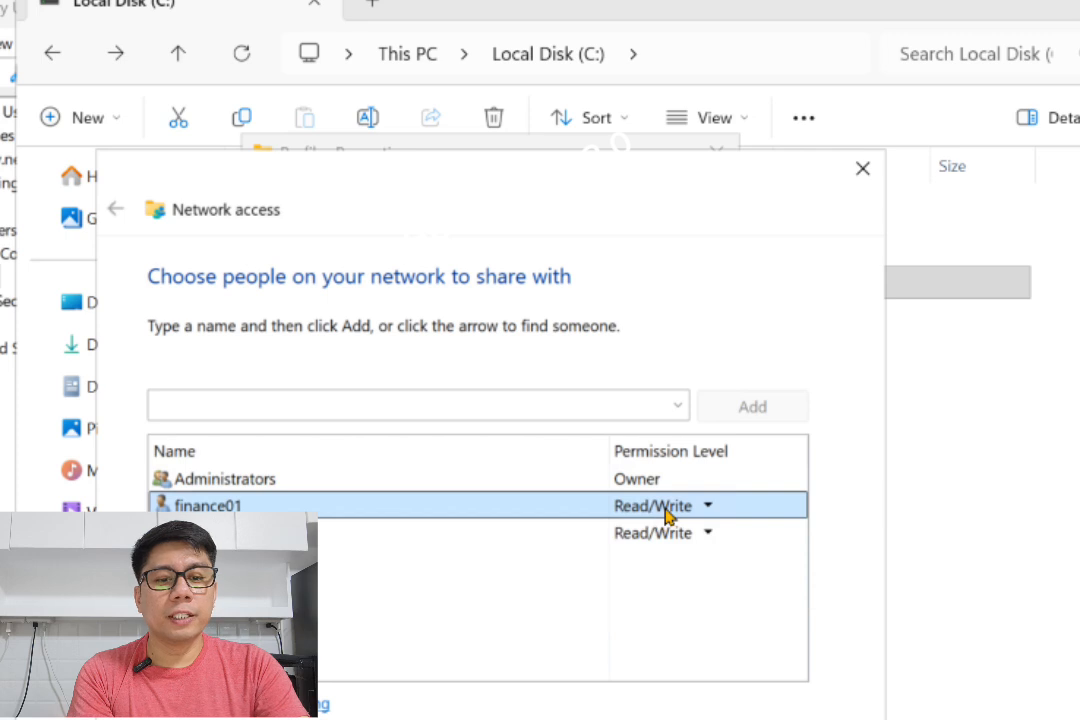
{"action": "left_click", "coordinate": [718, 710]}
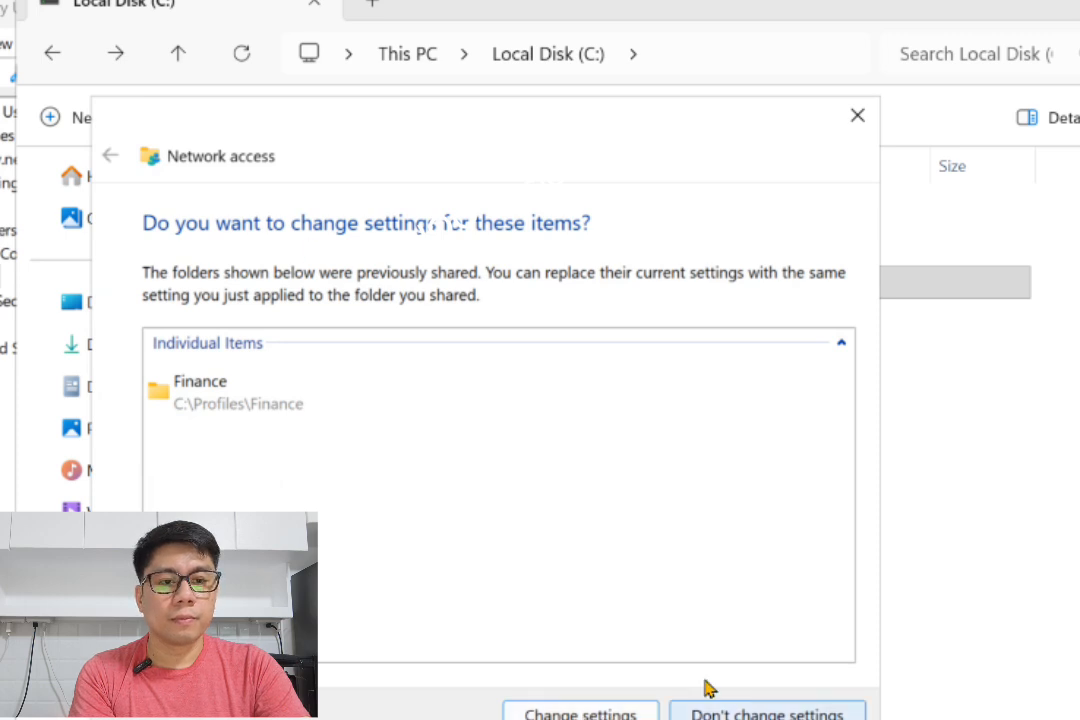
{"action": "left_click", "coordinate": [857, 115]}
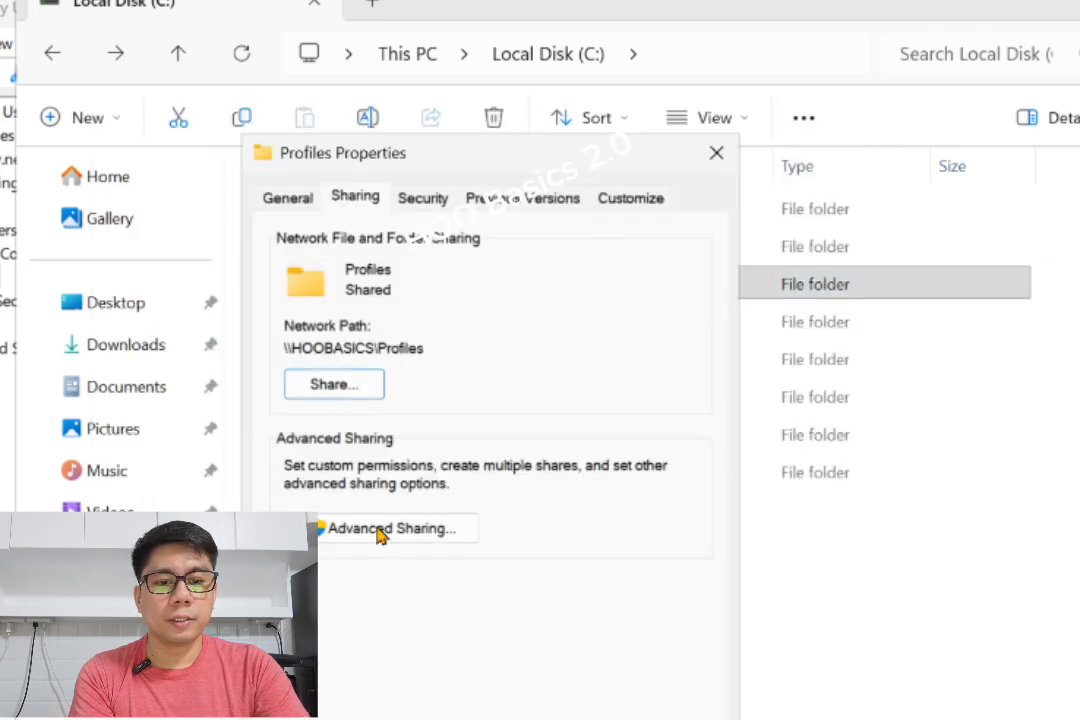
{"action": "left_click", "coordinate": [381, 530]}
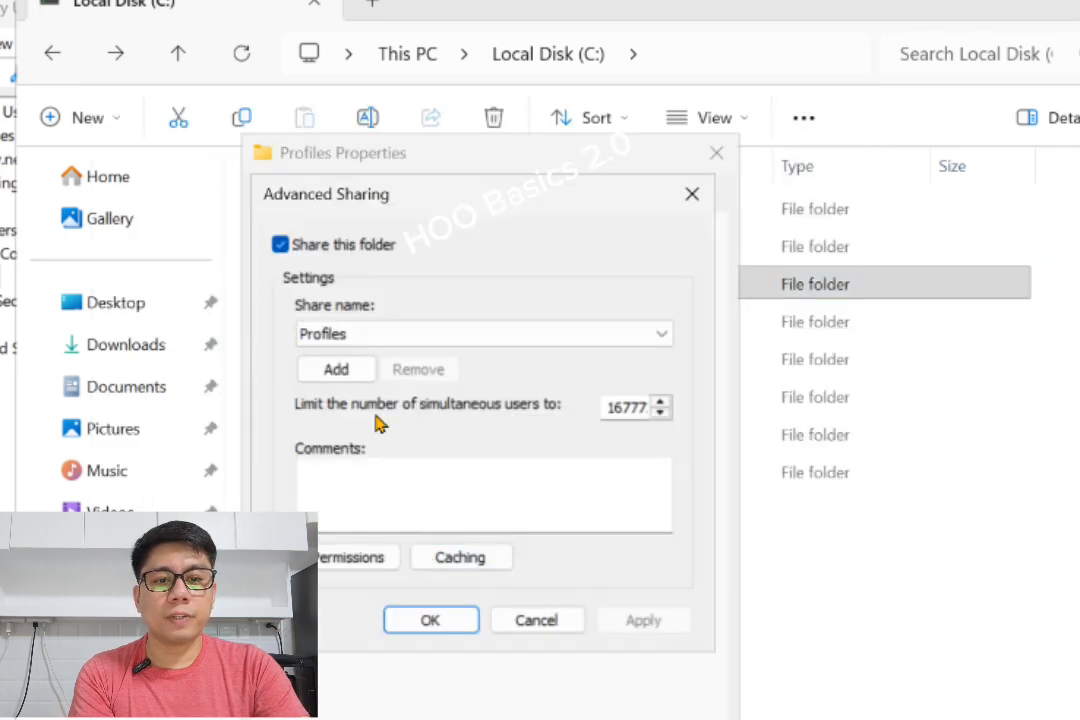
{"action": "left_click", "coordinate": [347, 559]}
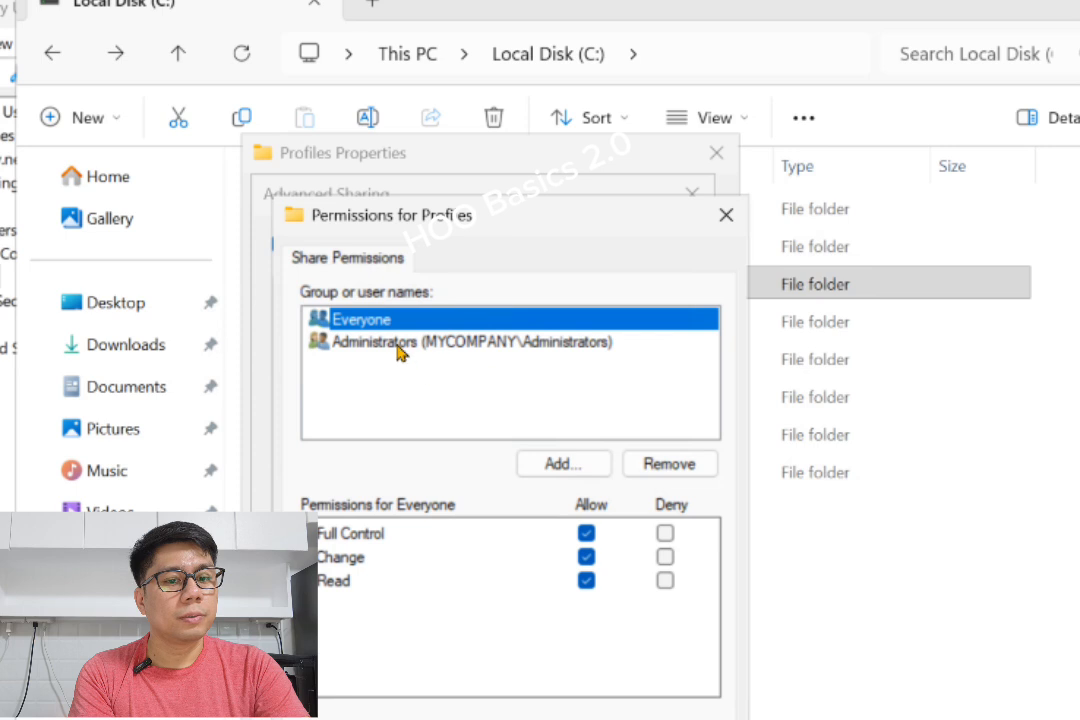
- Add the finance user to the Profiles share permissions with Full Control and confirm
{"action": "left_click", "coordinate": [560, 465]}
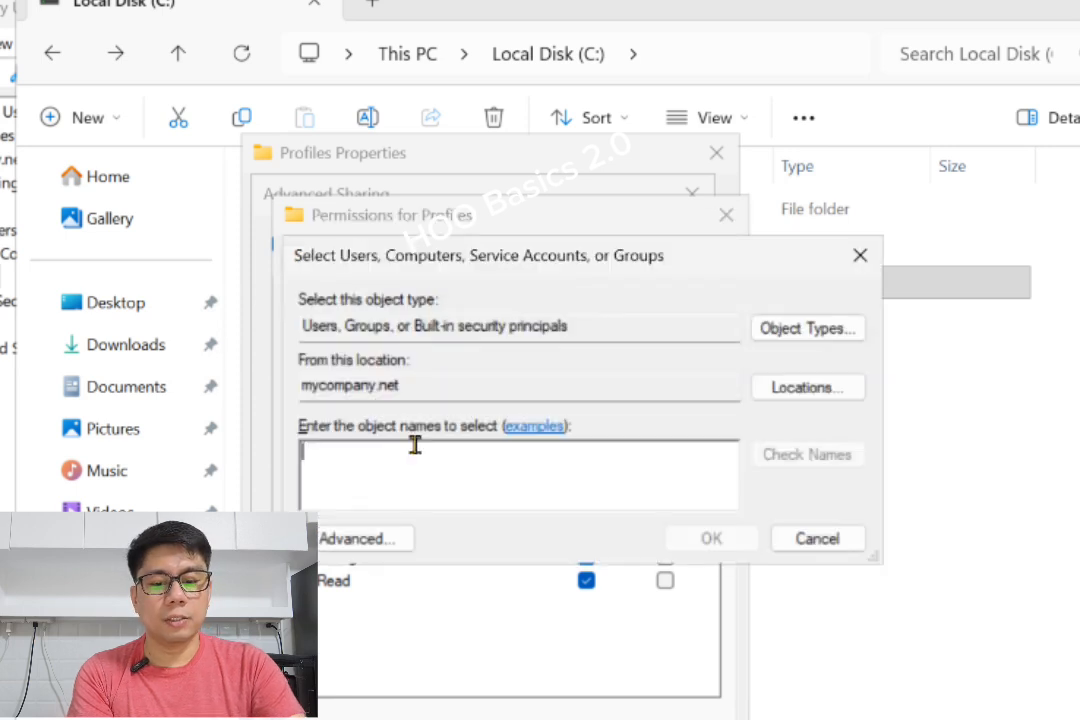
{"action": "type", "text": "finan"}
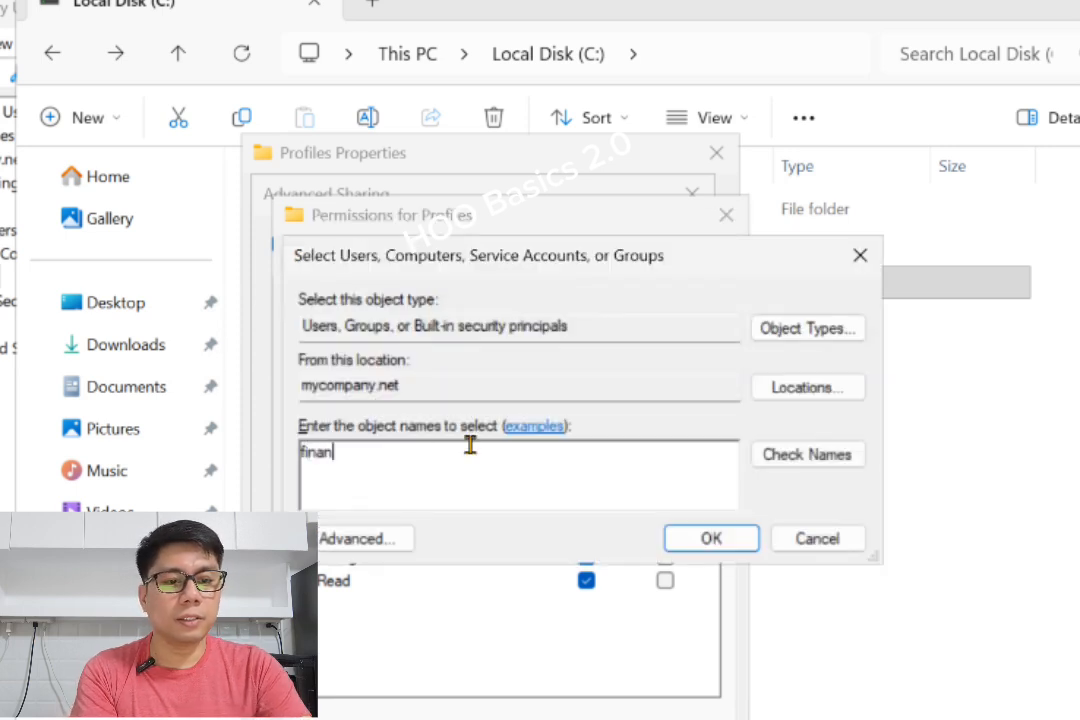
{"action": "left_click", "coordinate": [810, 455]}
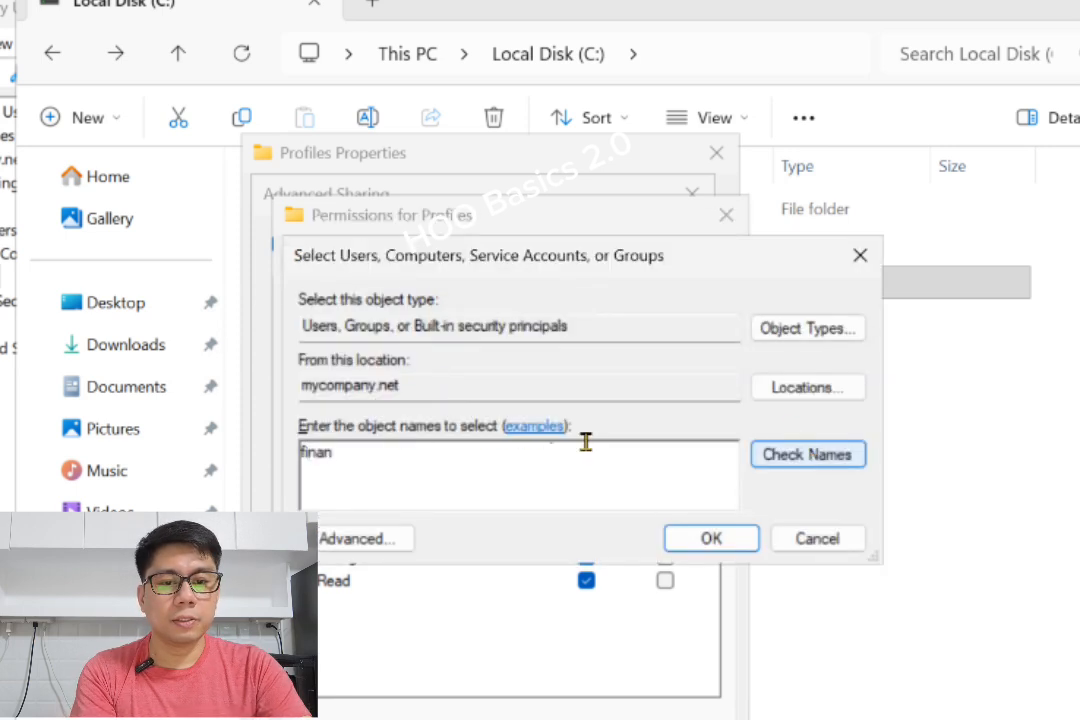
{"action": "left_click", "coordinate": [682, 545]}
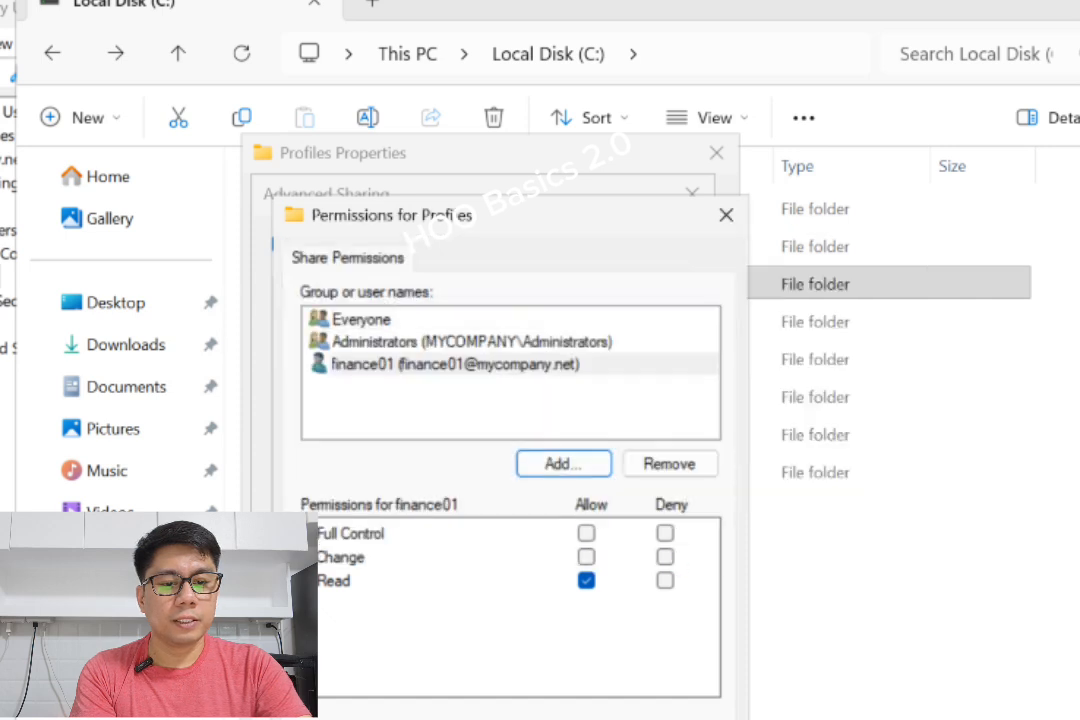
{"action": "left_click", "coordinate": [586, 533]}
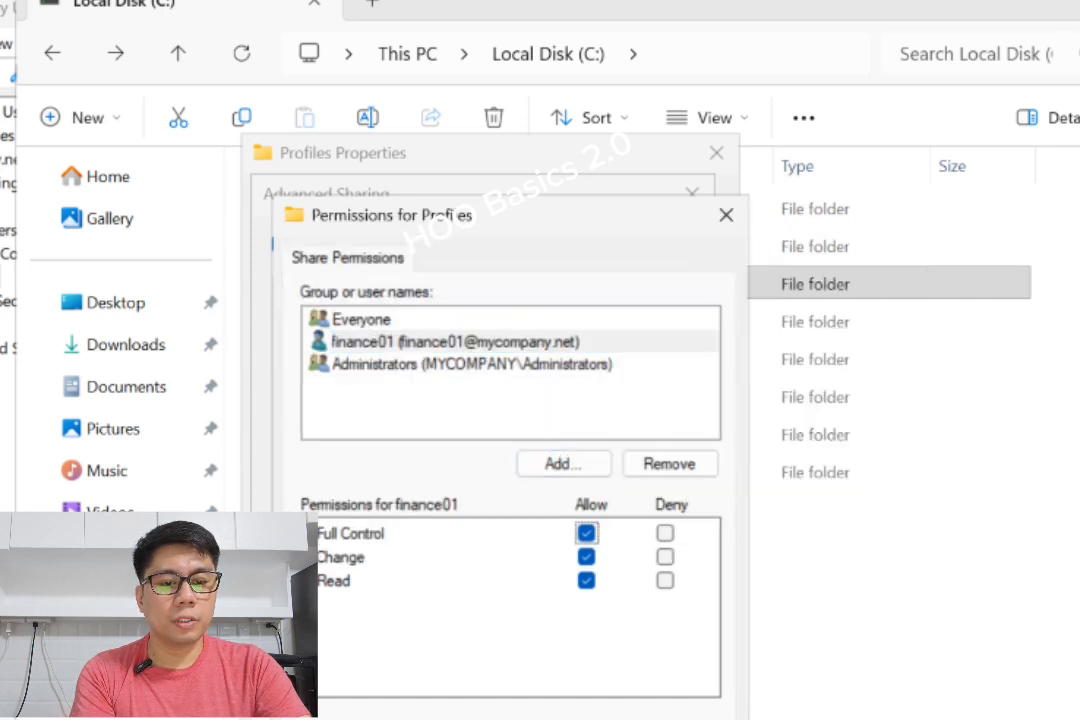
{"action": "key", "text": "alt+a"}
{"action": "key", "text": "Return"}
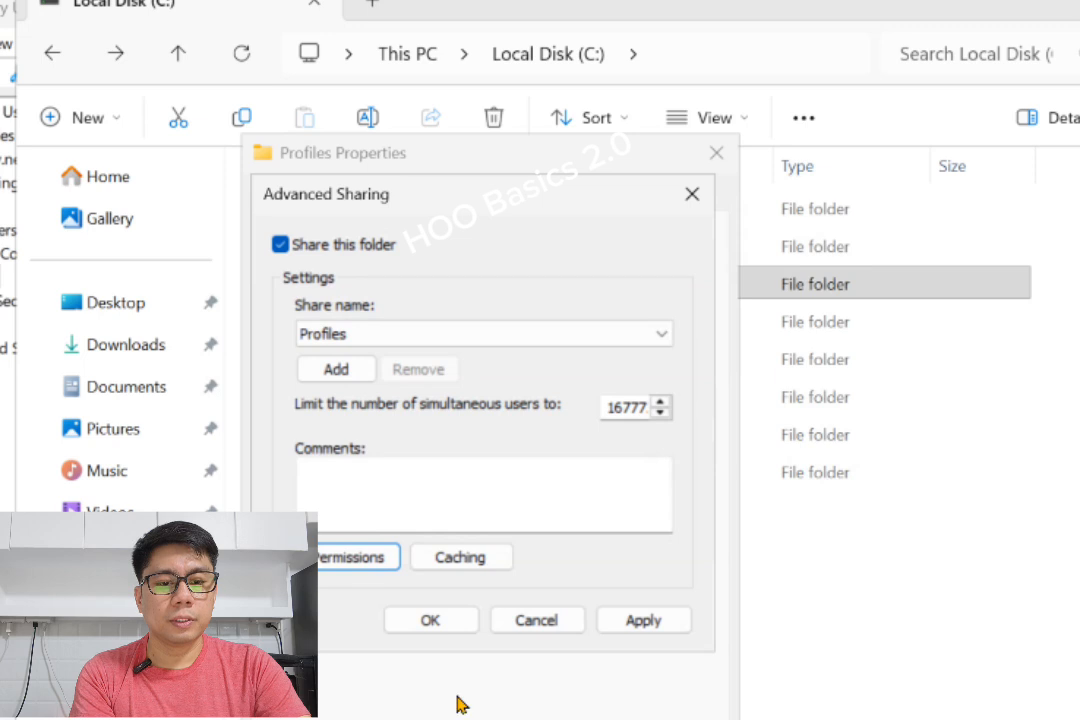
{"action": "left_click", "coordinate": [644, 624]}
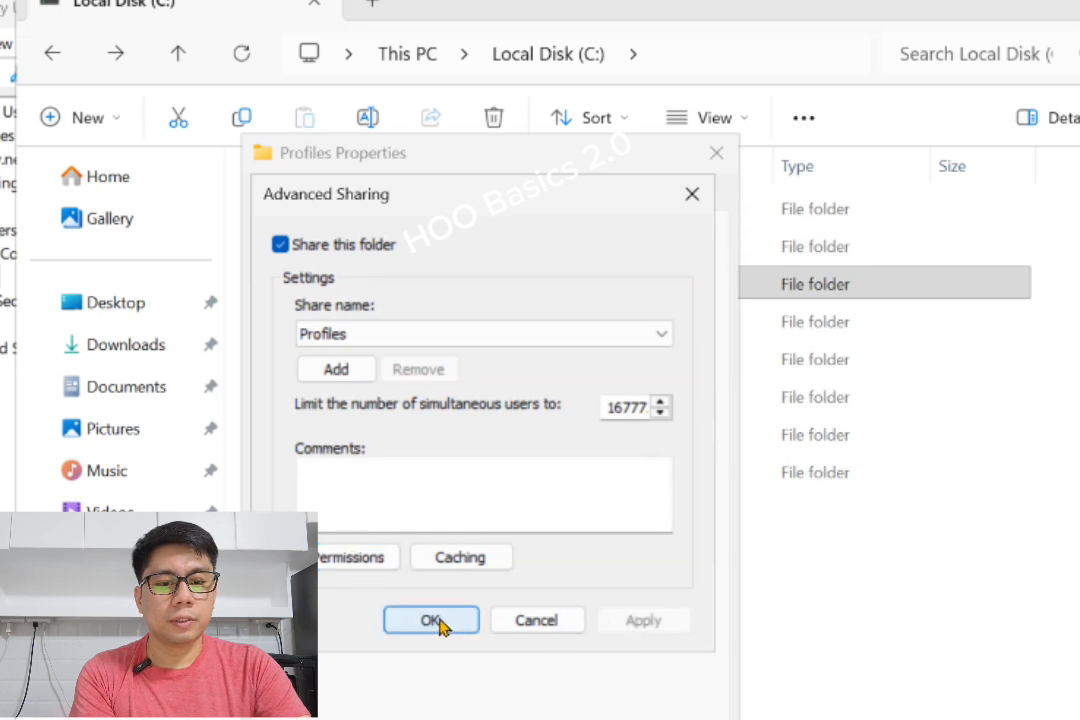
{"action": "left_click", "coordinate": [432, 621]}
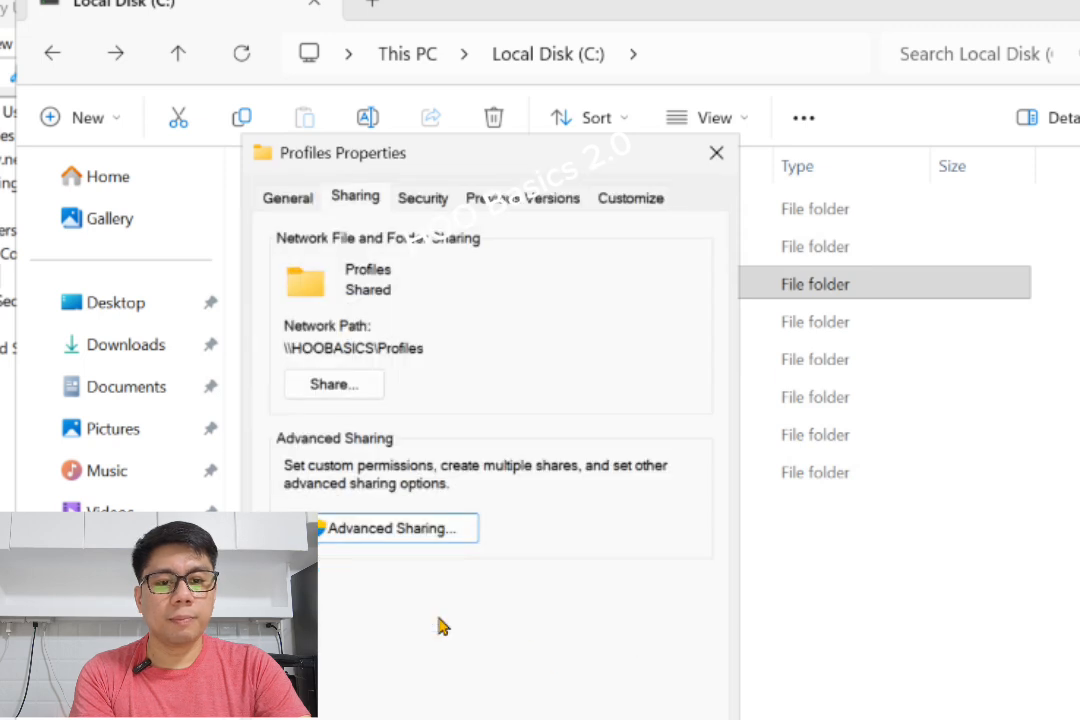
- Review the finance user's permissions on the Profiles folder's Security tab
{"action": "left_click", "coordinate": [450, 197]}
{"action": "left_click", "coordinate": [366, 330]}
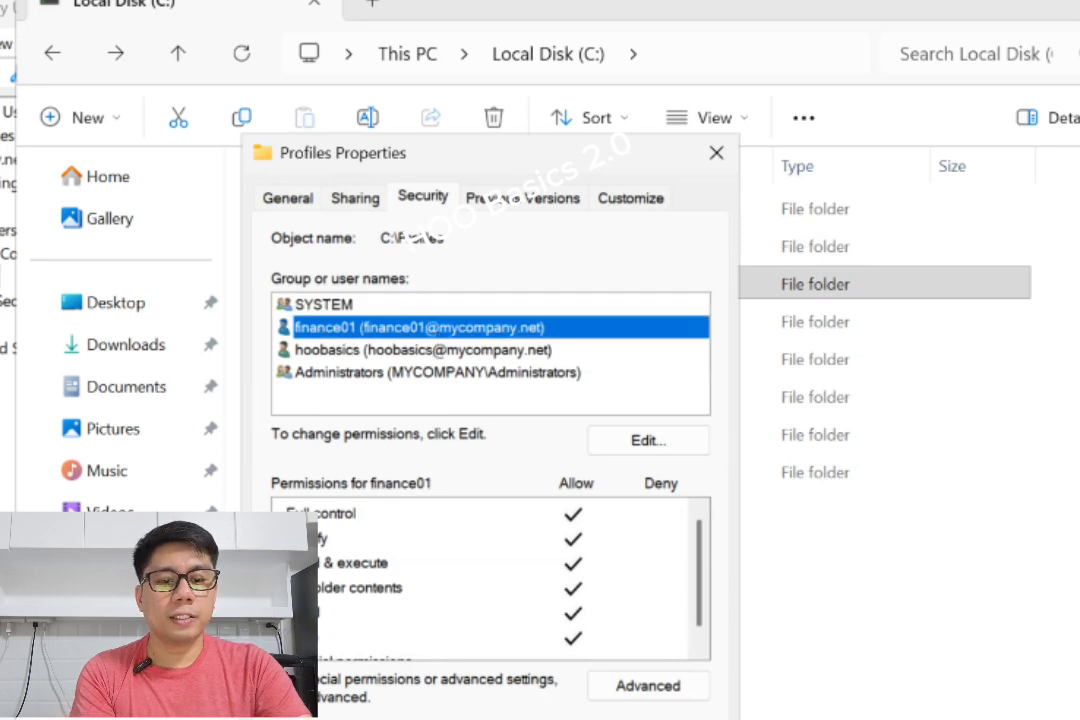
{"action": "left_click", "coordinate": [548, 718]}
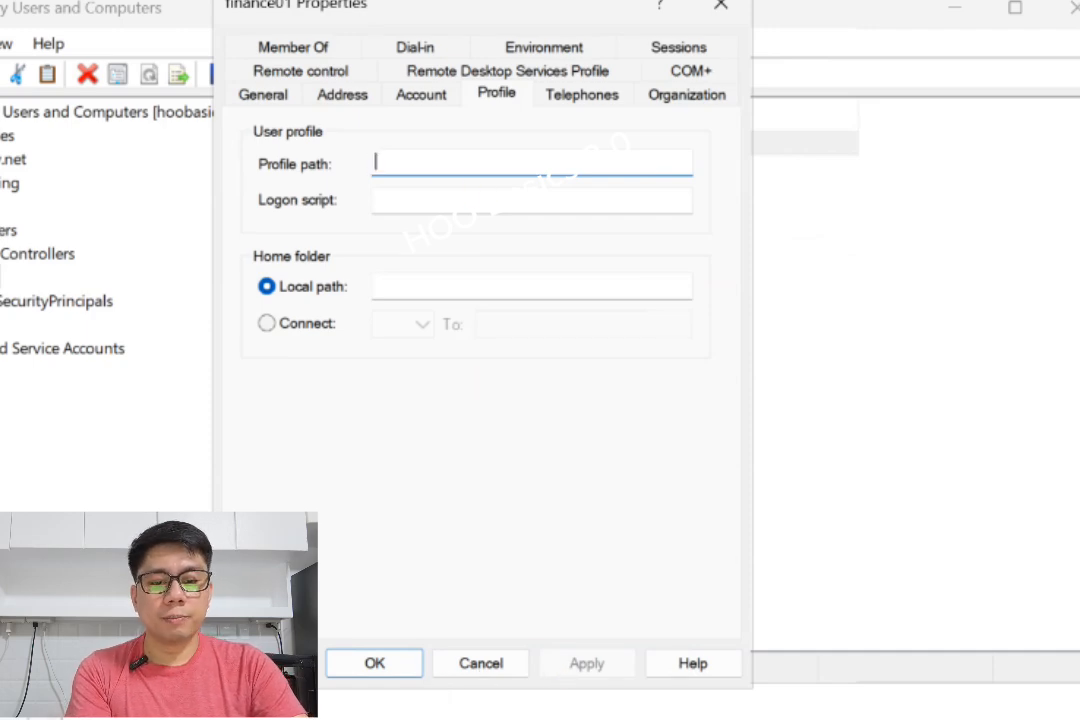
- Run \\192.168.200.10 and open the Profiles share's Finance folder
{"action": "key", "text": "super+s"}
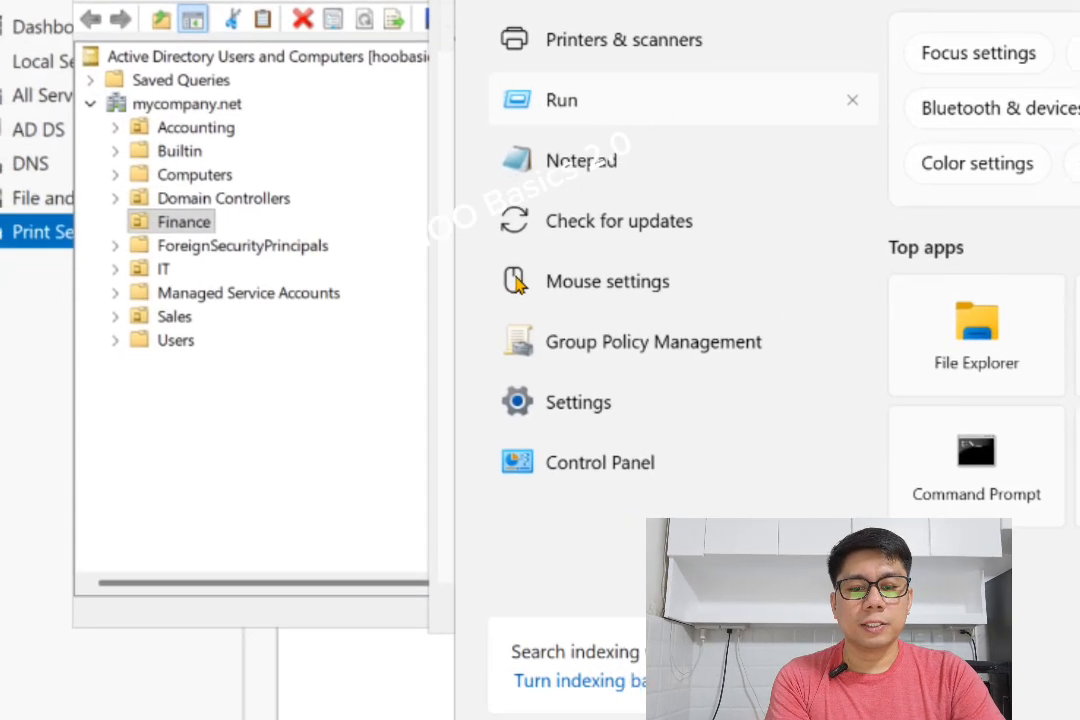
{"action": "left_click", "coordinate": [346, 155]}
{"action": "left_click", "coordinate": [239, 543]}
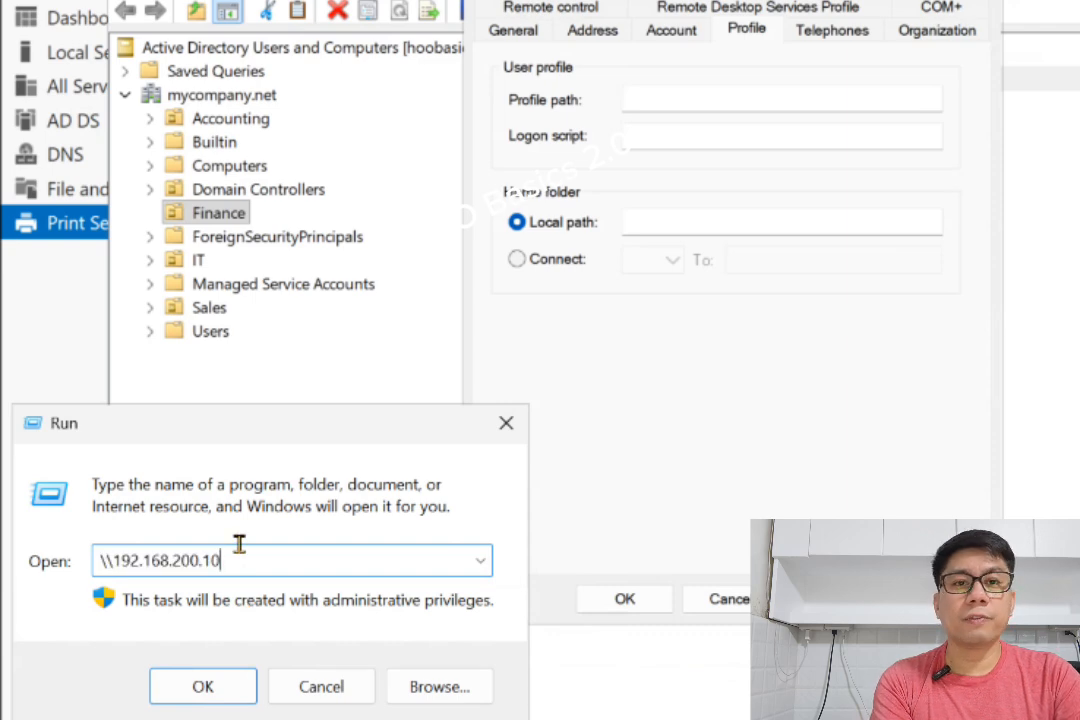
{"action": "left_click", "coordinate": [229, 687]}
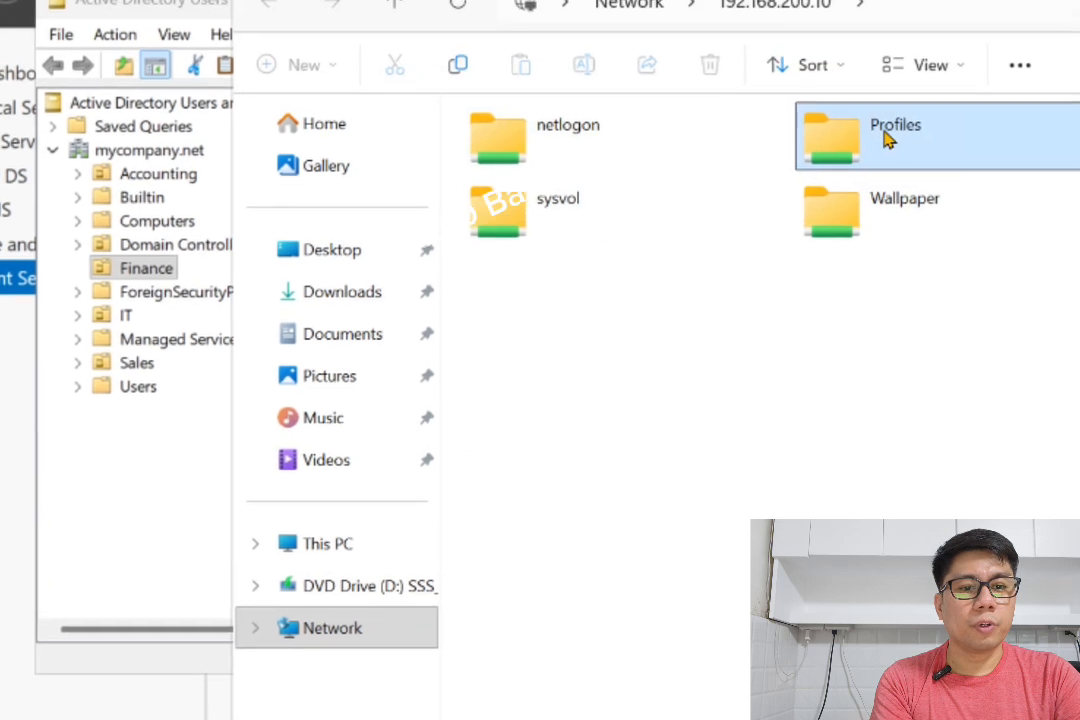
{"action": "double_click", "coordinate": [886, 140]}
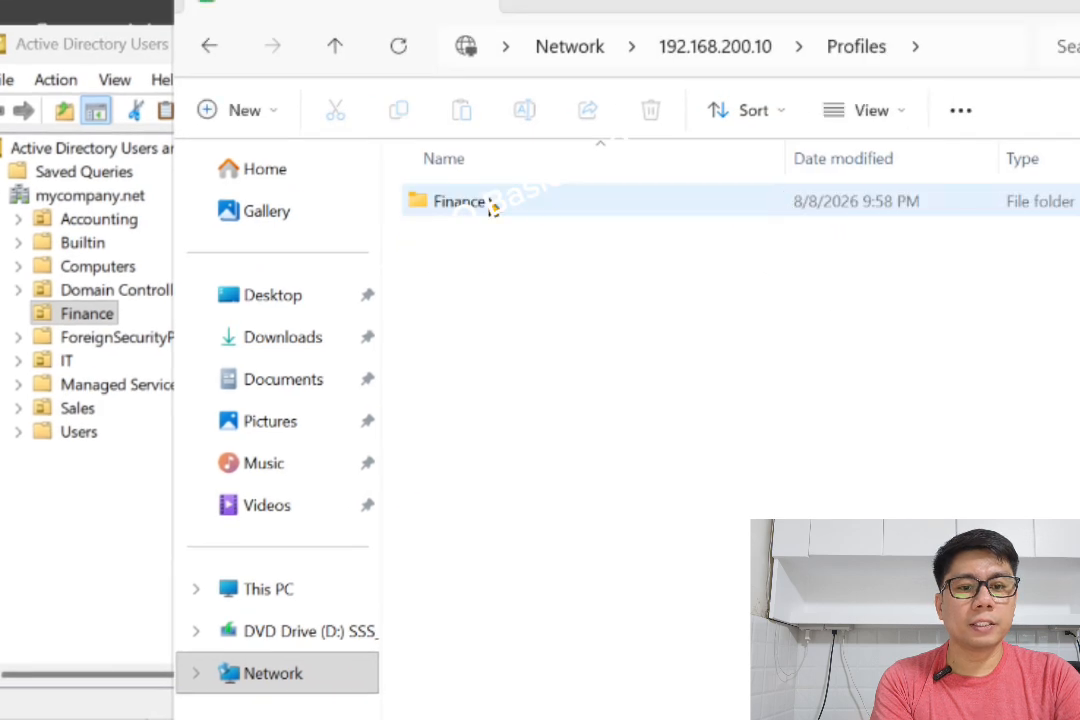
{"action": "double_click", "coordinate": [490, 205]}
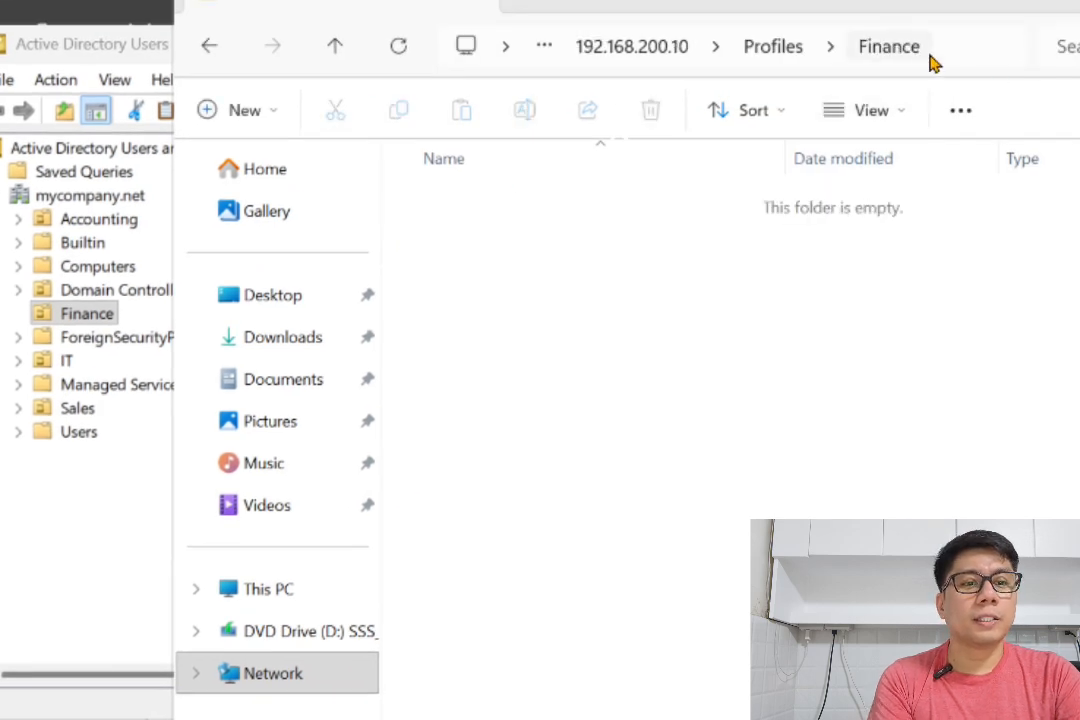
- Copy the full network path \\192.168.200.10\Profiles\Finance from the address bar
{"action": "left_click", "coordinate": [900, 46]}
{"action": "left_click", "coordinate": [836, 17]}
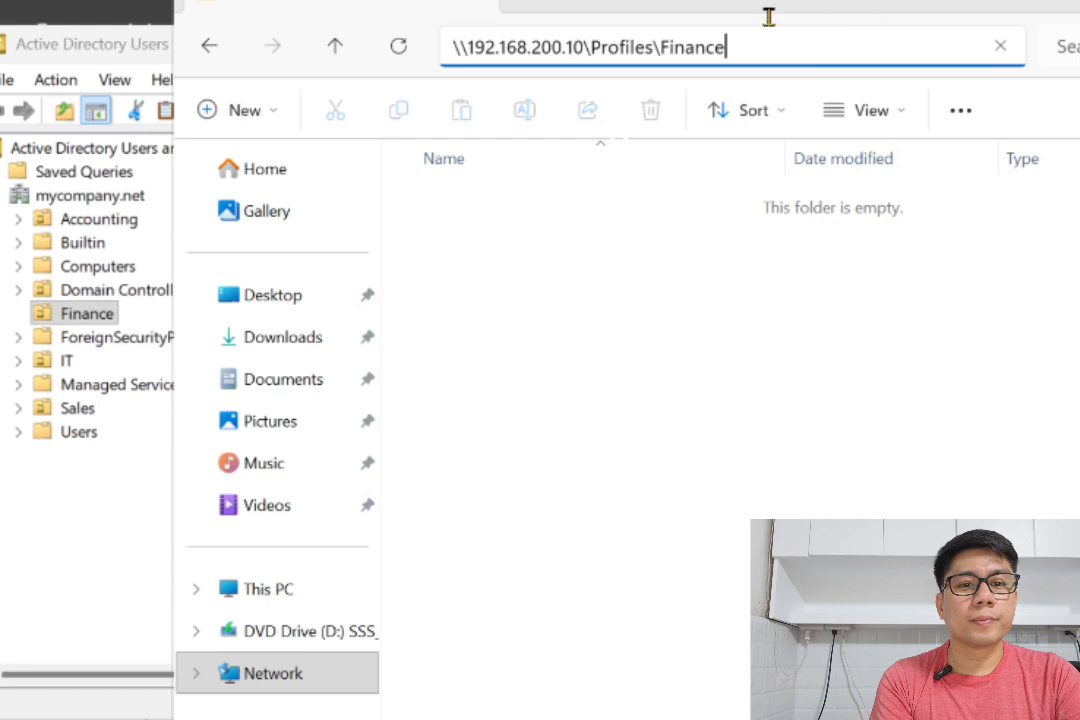
{"action": "left_click_drag", "start_coordinate": [767, 19], "coordinate": [444, 44]}
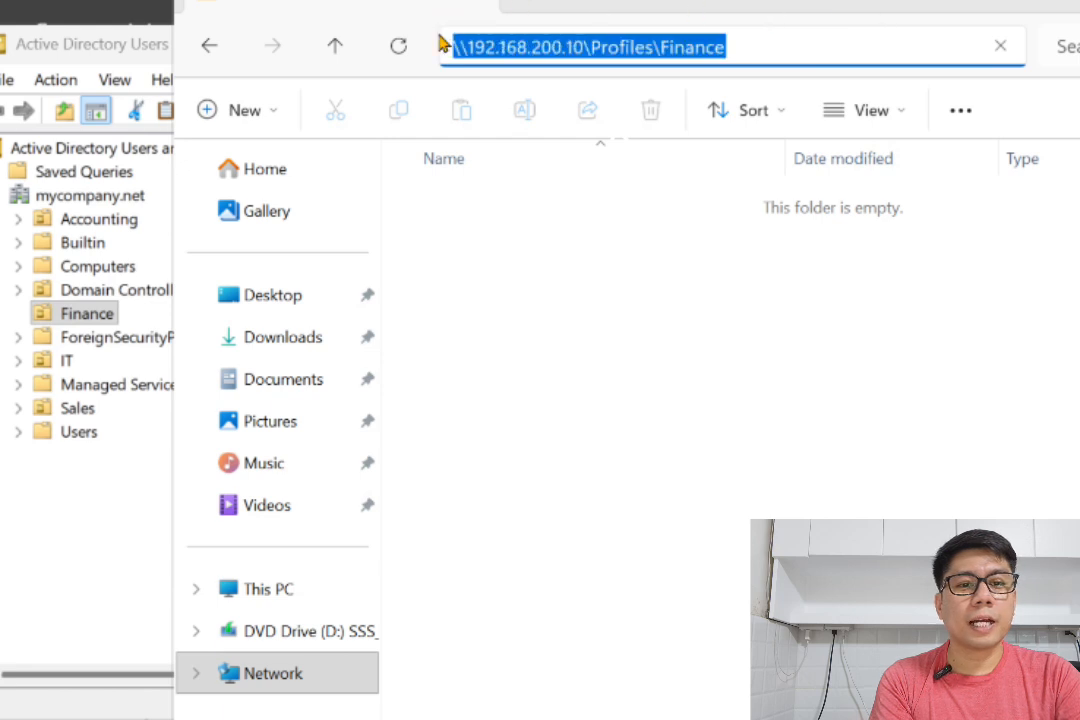
{"action": "right_click", "coordinate": [535, 39]}
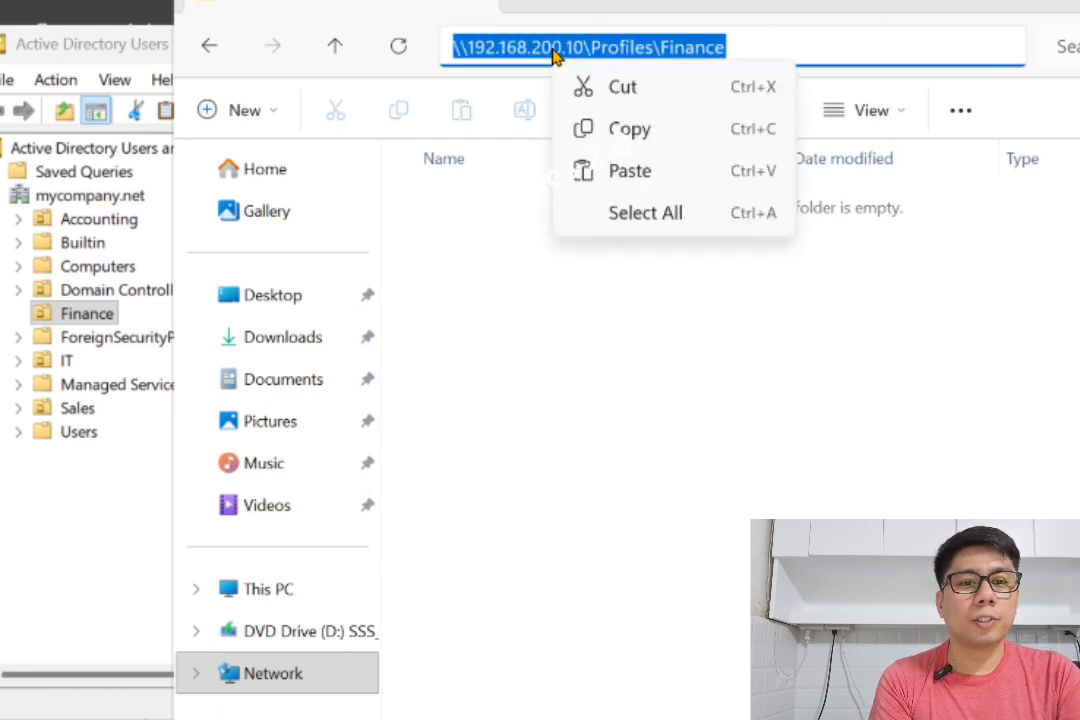
{"action": "left_click", "coordinate": [622, 135]}
- Set finance01's profile path to \\192.168.200.10\Profiles\Finance\finance01 and apply it
{"action": "key", "text": "alt+Tab"}
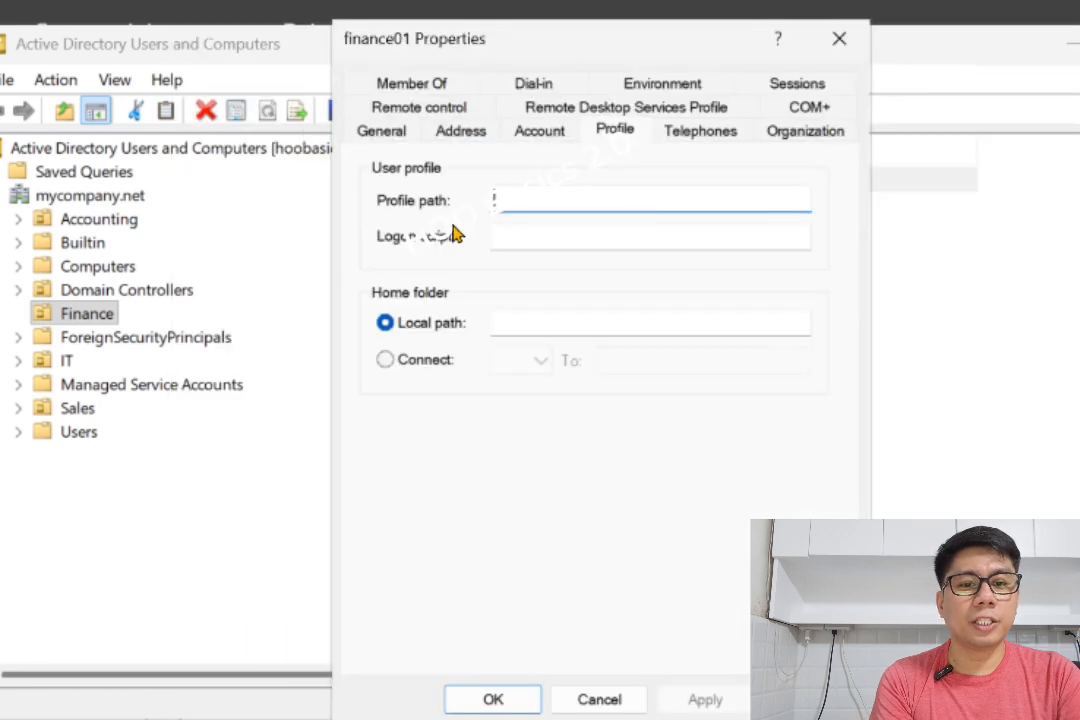
{"action": "right_click", "coordinate": [506, 206]}
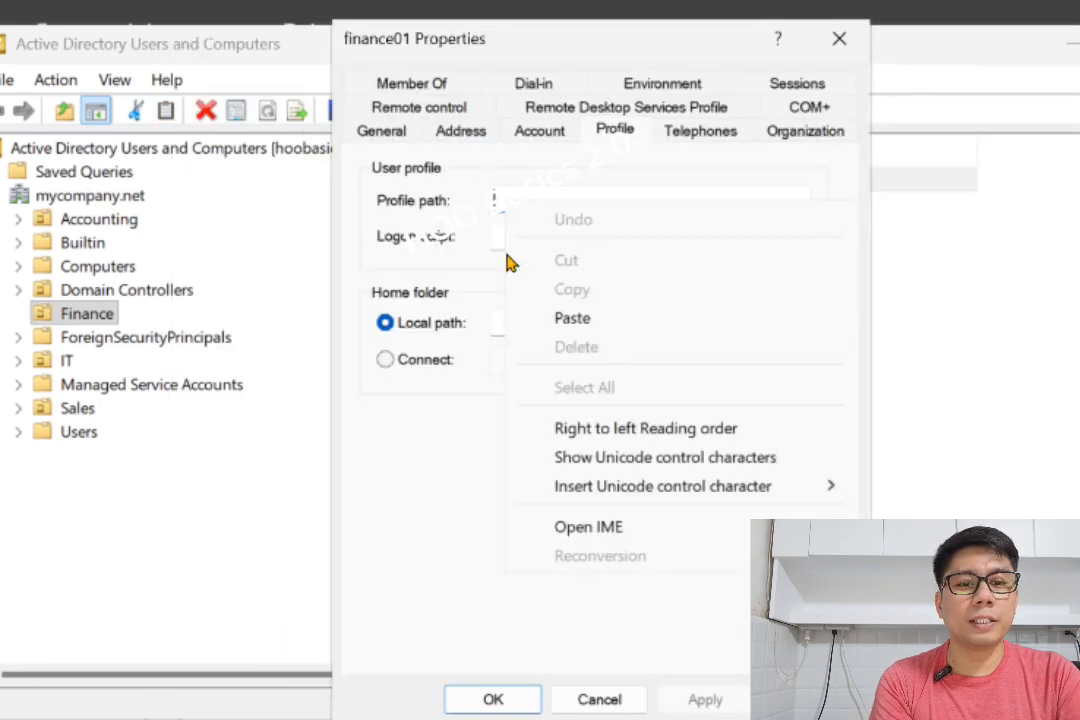
{"action": "left_click", "coordinate": [602, 323]}
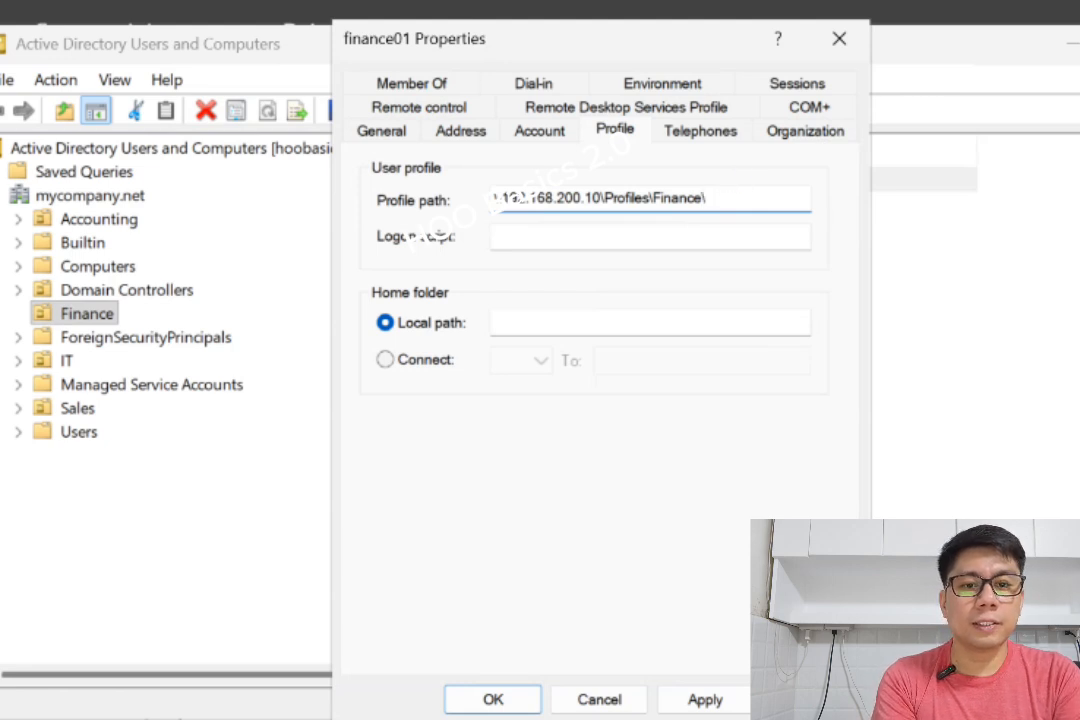
{"action": "type", "text": "\\f"}
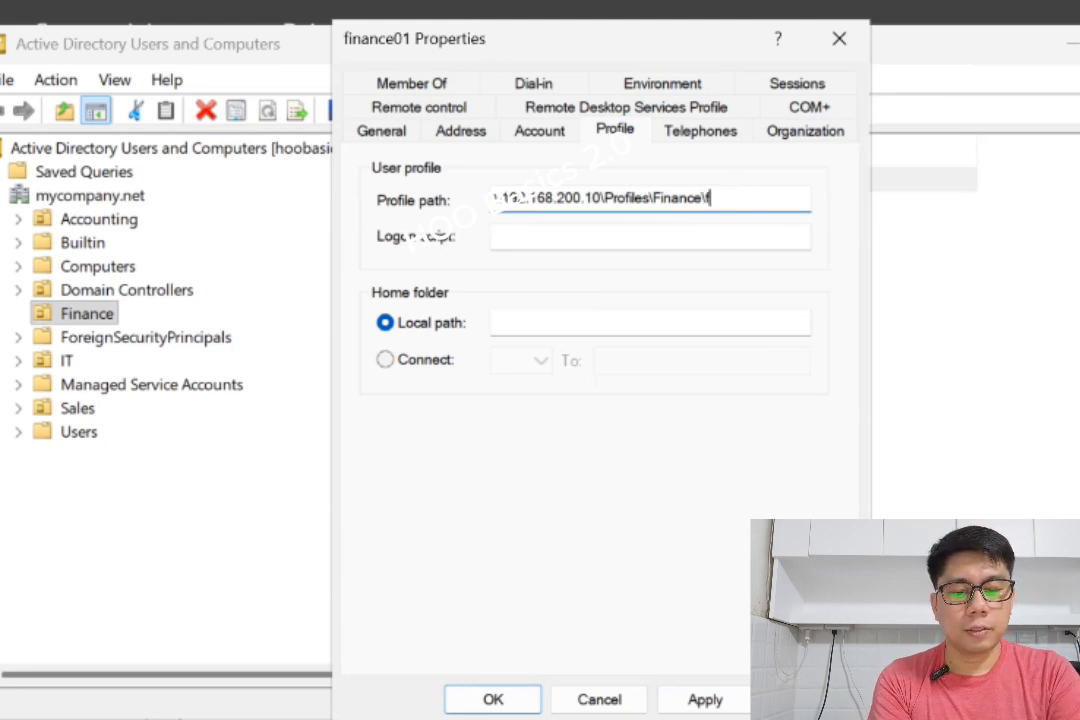
{"action": "type", "text": "inance01"}
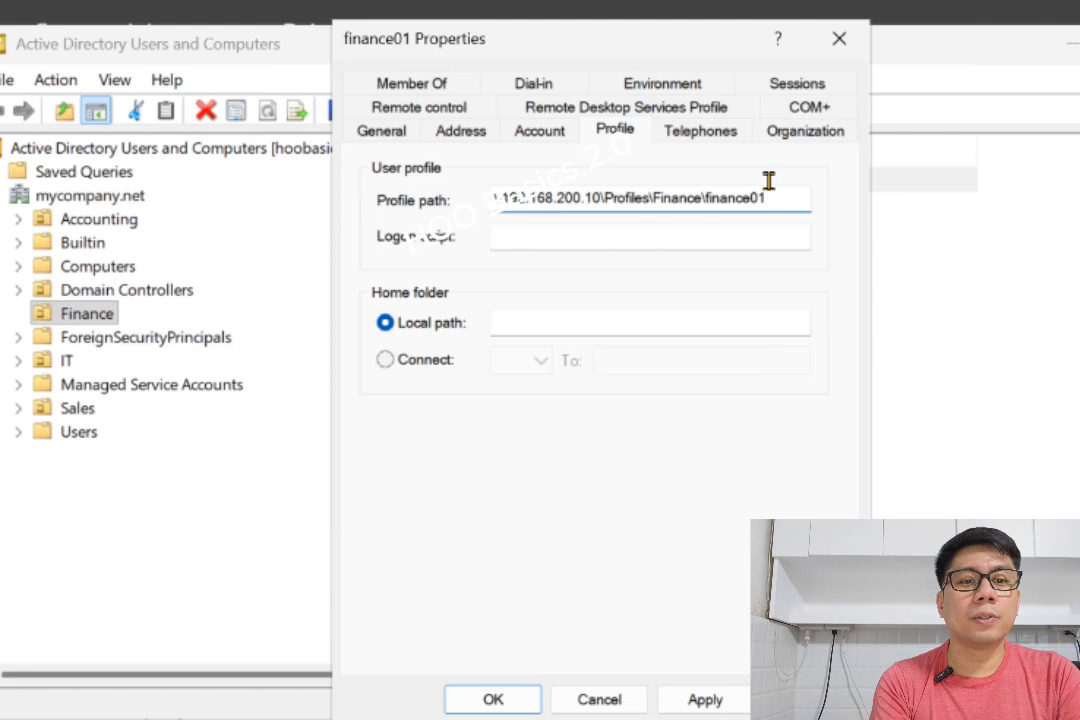
{"action": "left_click", "coordinate": [714, 700]}
{"action": "left_click", "coordinate": [493, 700]}
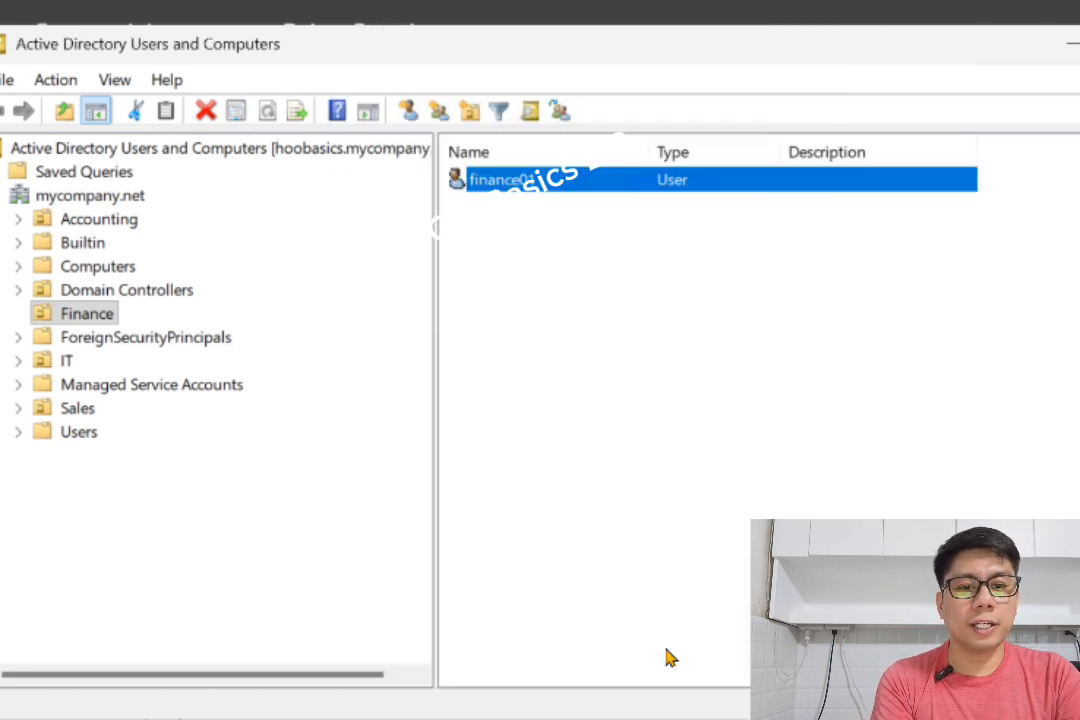
- Reopen finance01's Profile tab to verify the saved path, then close the properties
{"action": "right_click", "coordinate": [509, 180]}
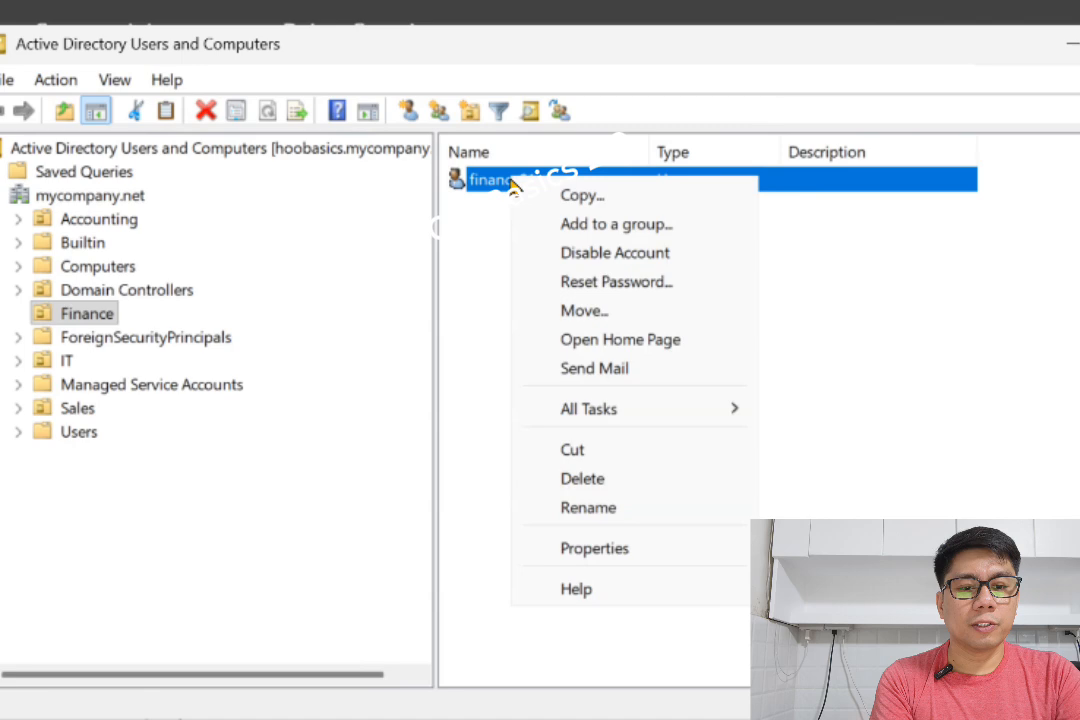
{"action": "left_click", "coordinate": [627, 545]}
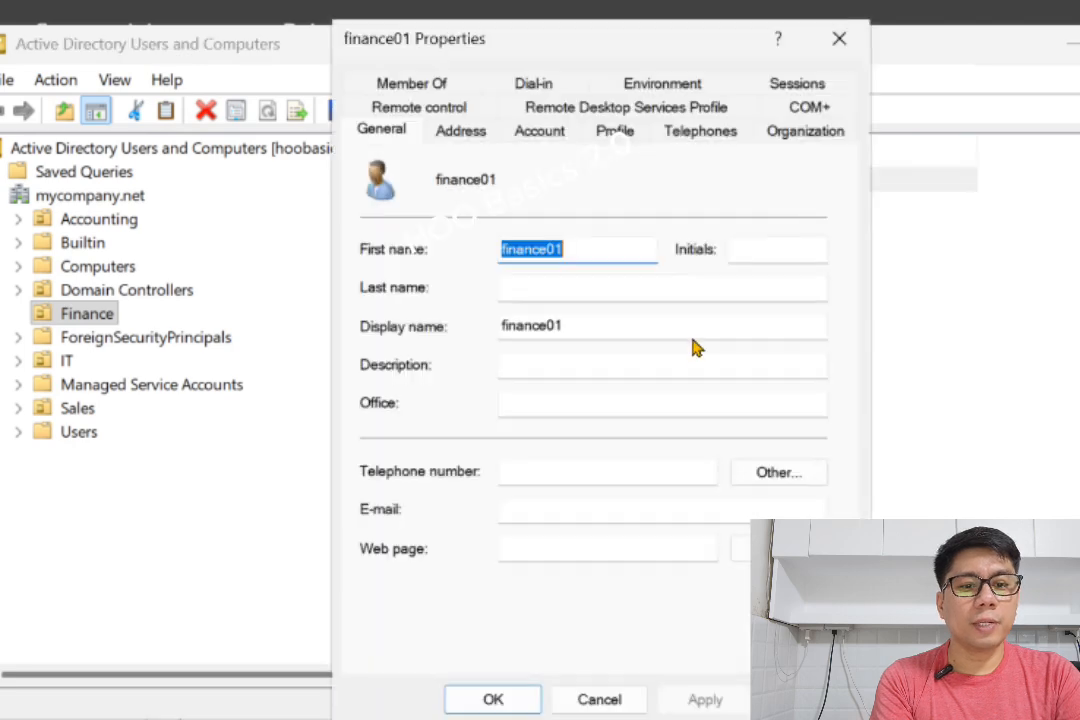
{"action": "left_click", "coordinate": [543, 132]}
{"action": "left_click", "coordinate": [618, 132]}
{"action": "left_click", "coordinate": [752, 192]}
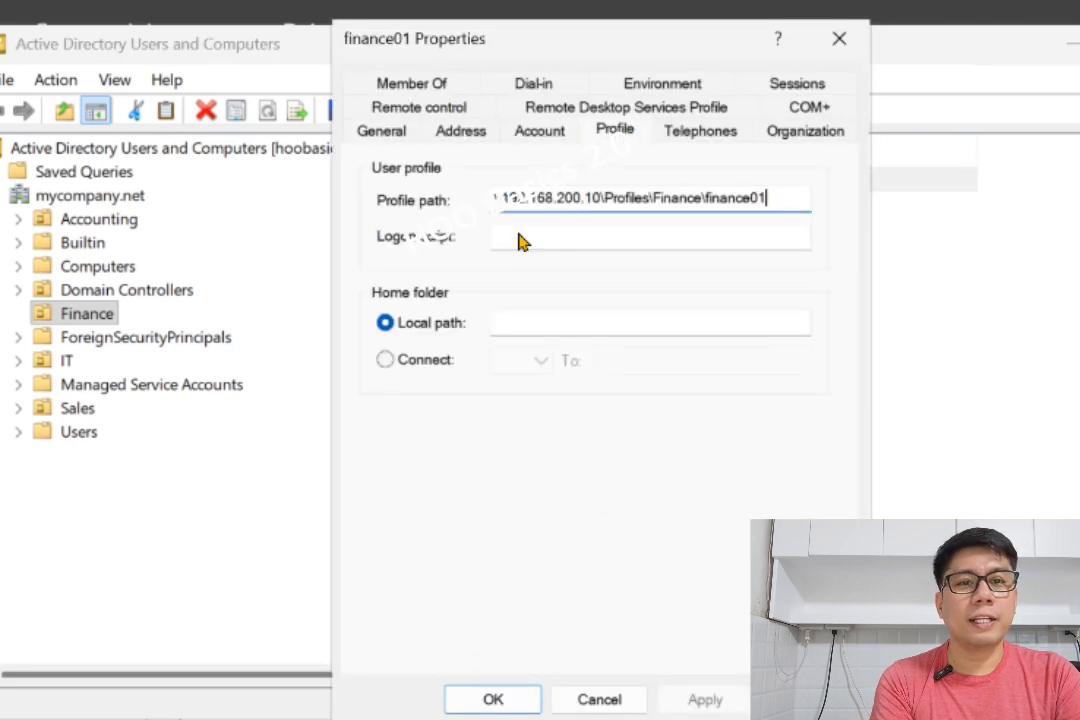
{"action": "left_click_drag", "start_coordinate": [783, 186], "coordinate": [393, 176]}
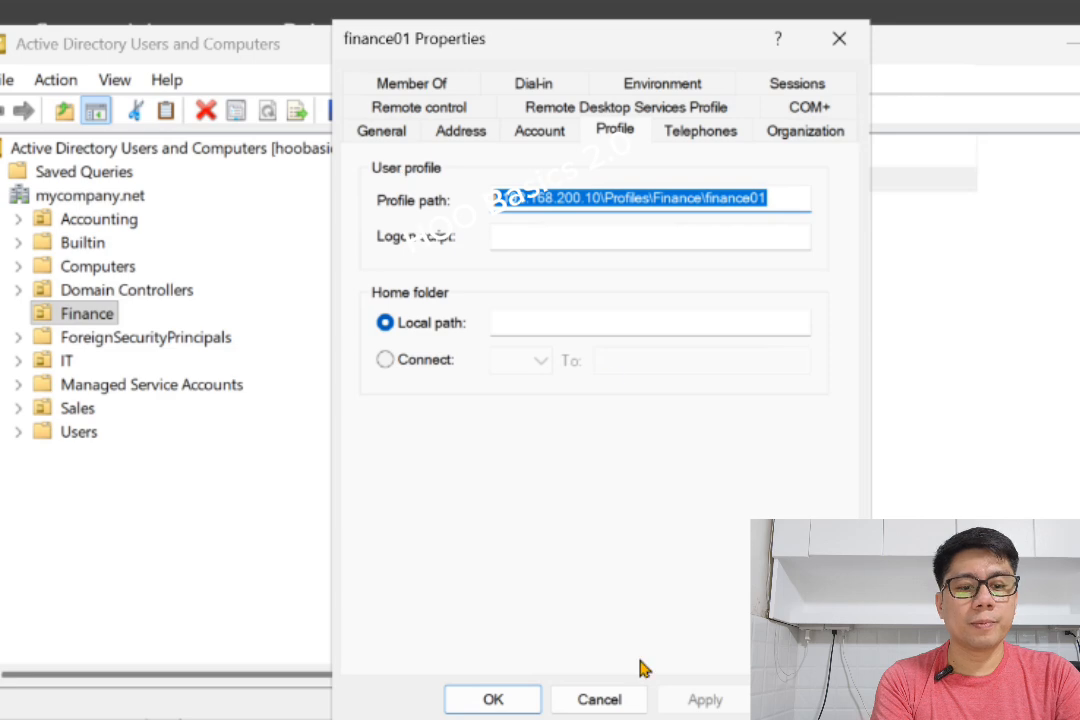
{"action": "left_click", "coordinate": [513, 703]}
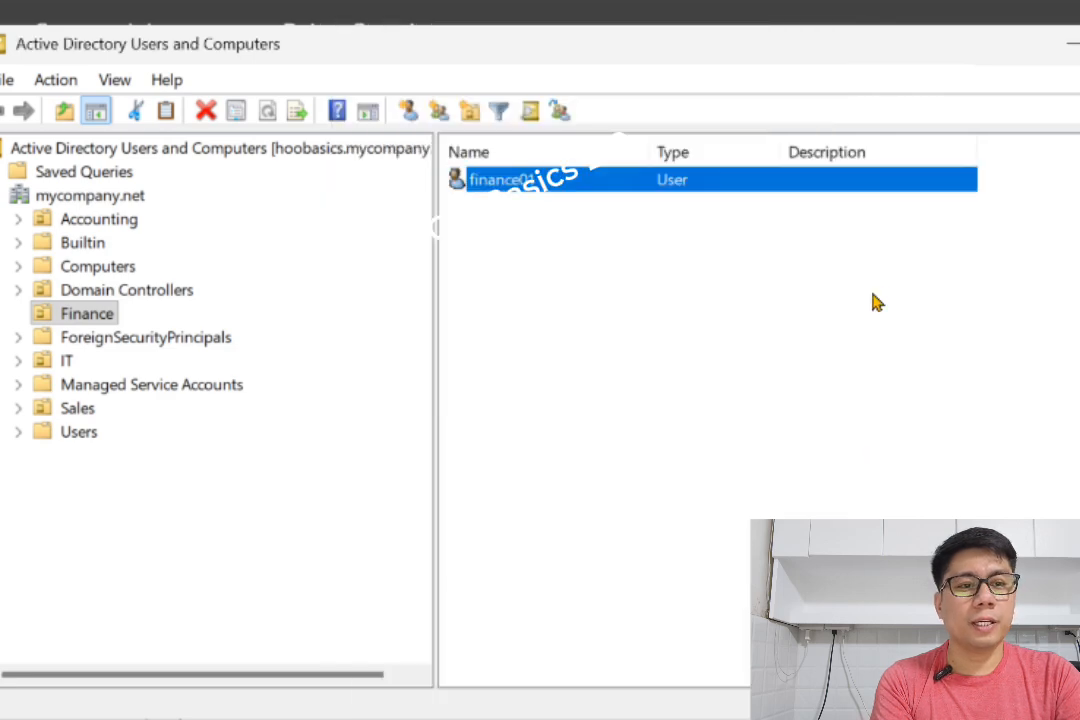
- On the PC02 VM, sign in as Other user finance01 with the account password
{"action": "left_click", "coordinate": [1075, 44]}
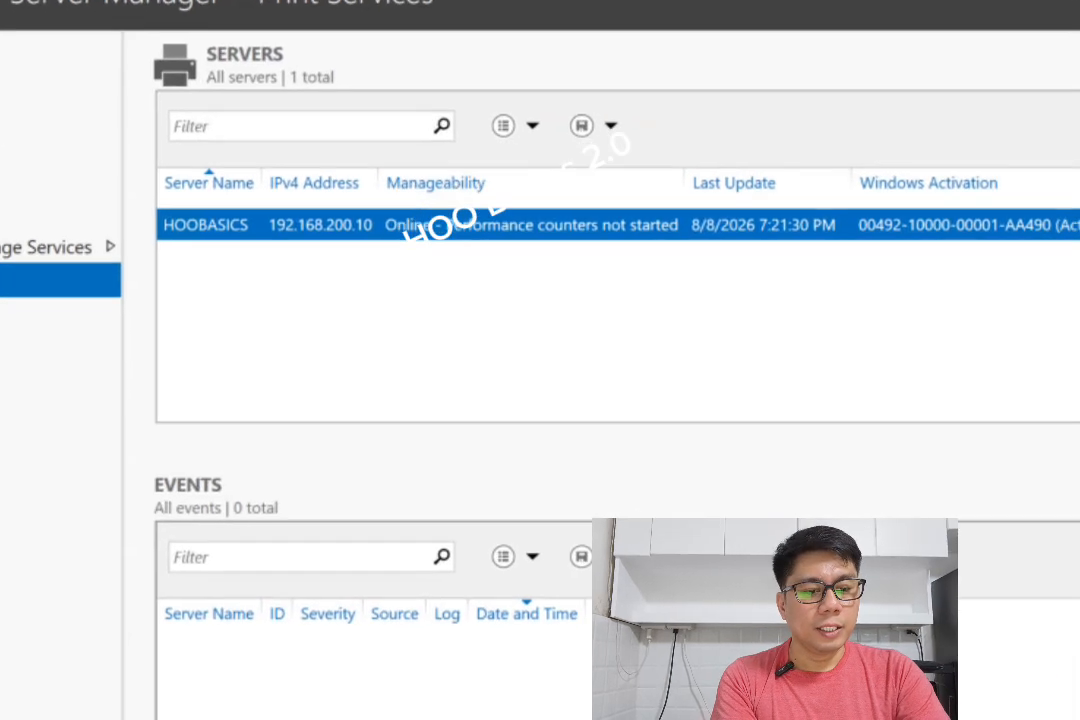
{"action": "mouse_move", "coordinate": [800, 706]}
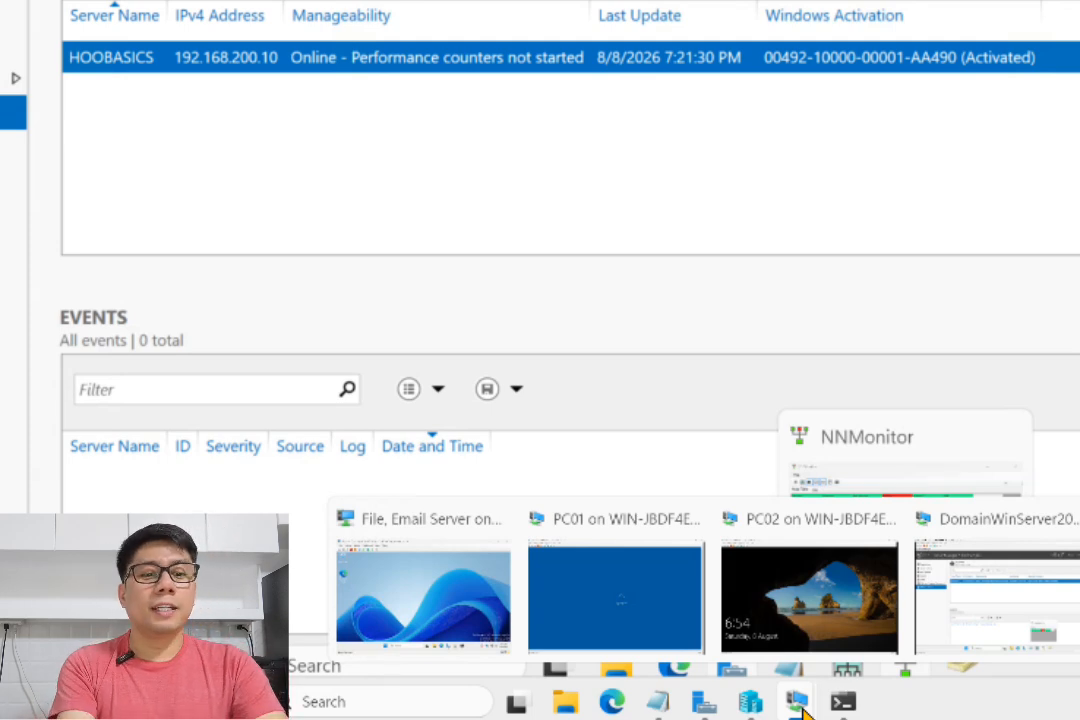
{"action": "left_click", "coordinate": [790, 628]}
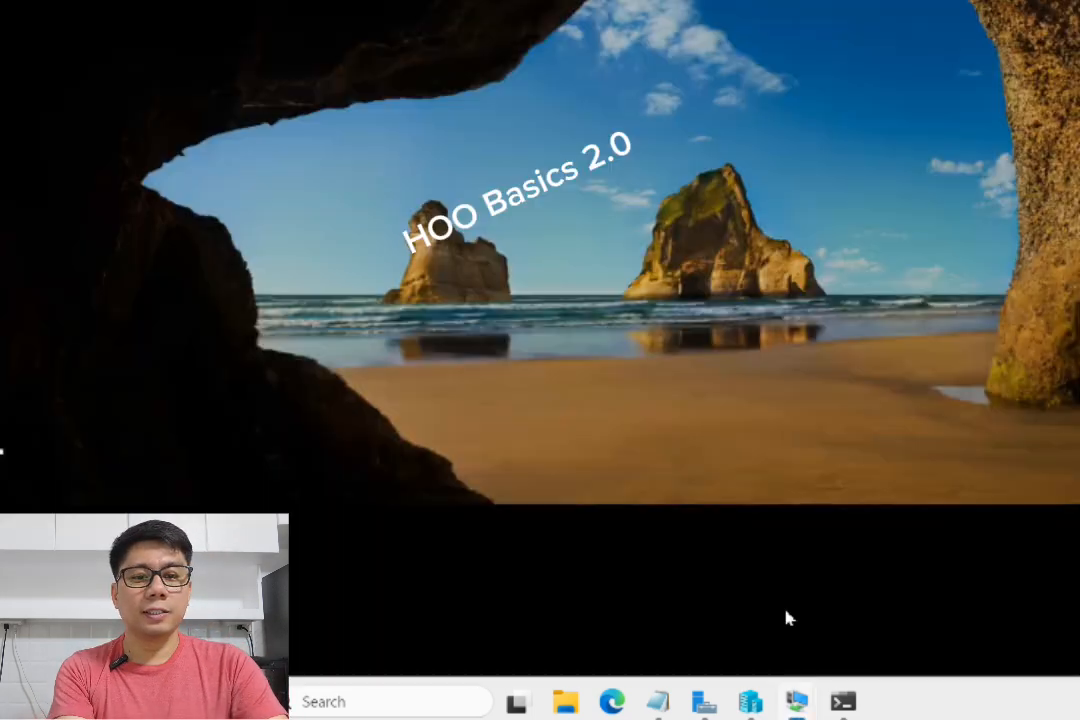
{"action": "left_click", "coordinate": [308, 163]}
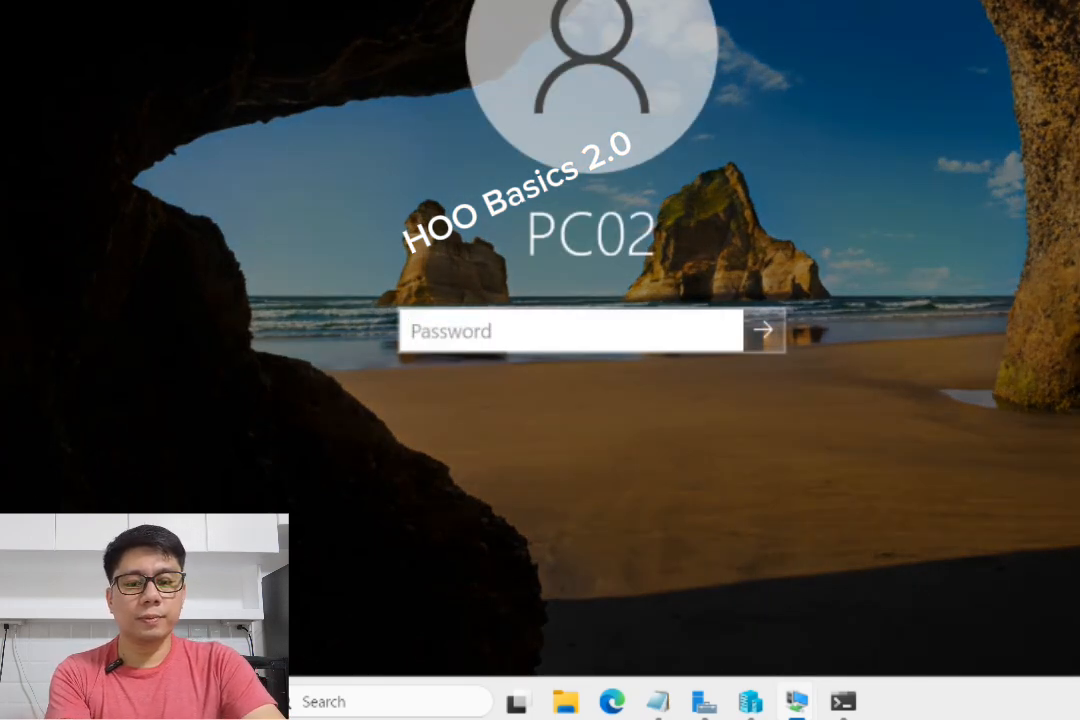
{"action": "left_click", "coordinate": [90, 627]}
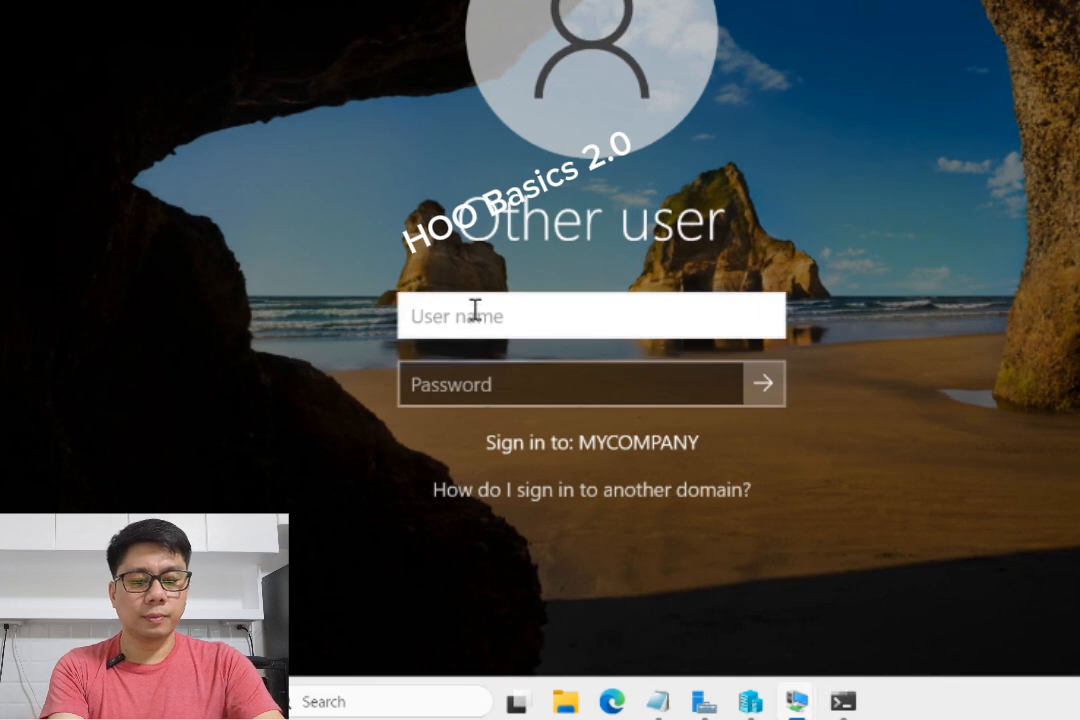
{"action": "type", "text": "finance"}
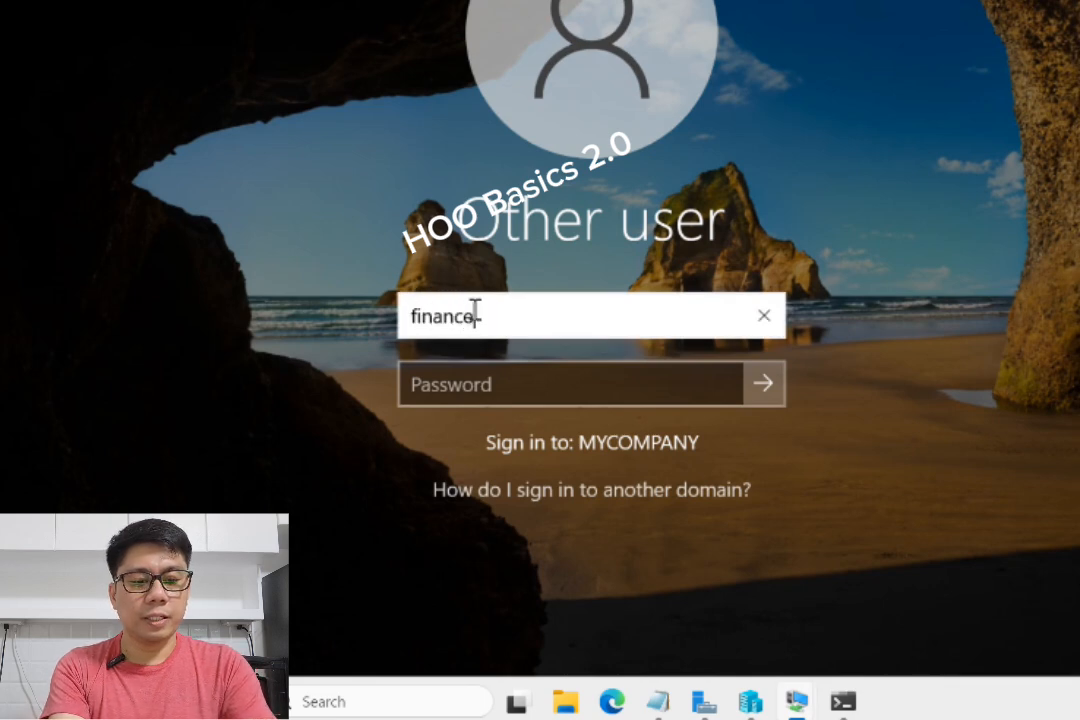
{"action": "type", "text": "01"}
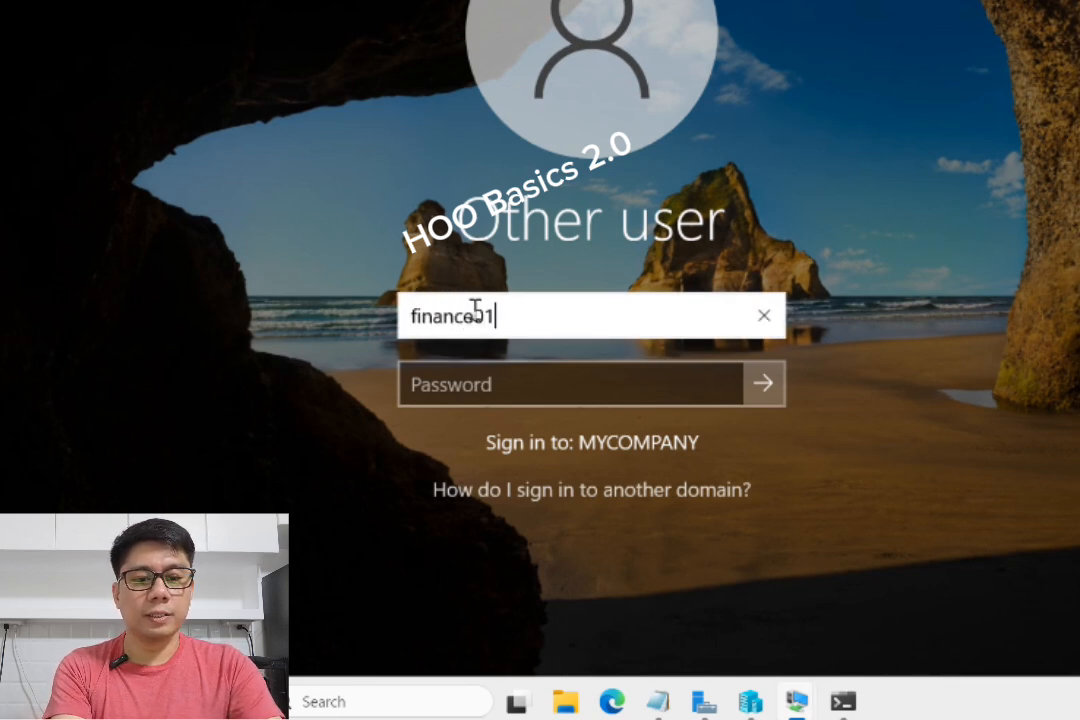
{"action": "left_click", "coordinate": [443, 384]}
{"action": "type", "text": "P@ssw0rd"}
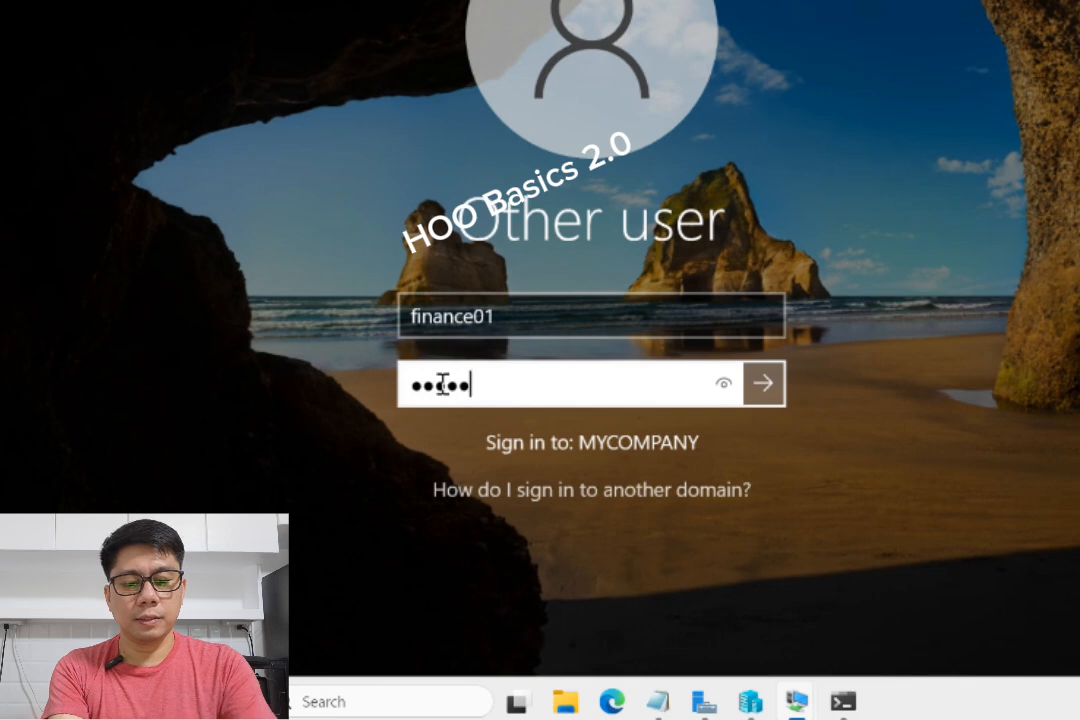
{"action": "type", "text": "12345"}
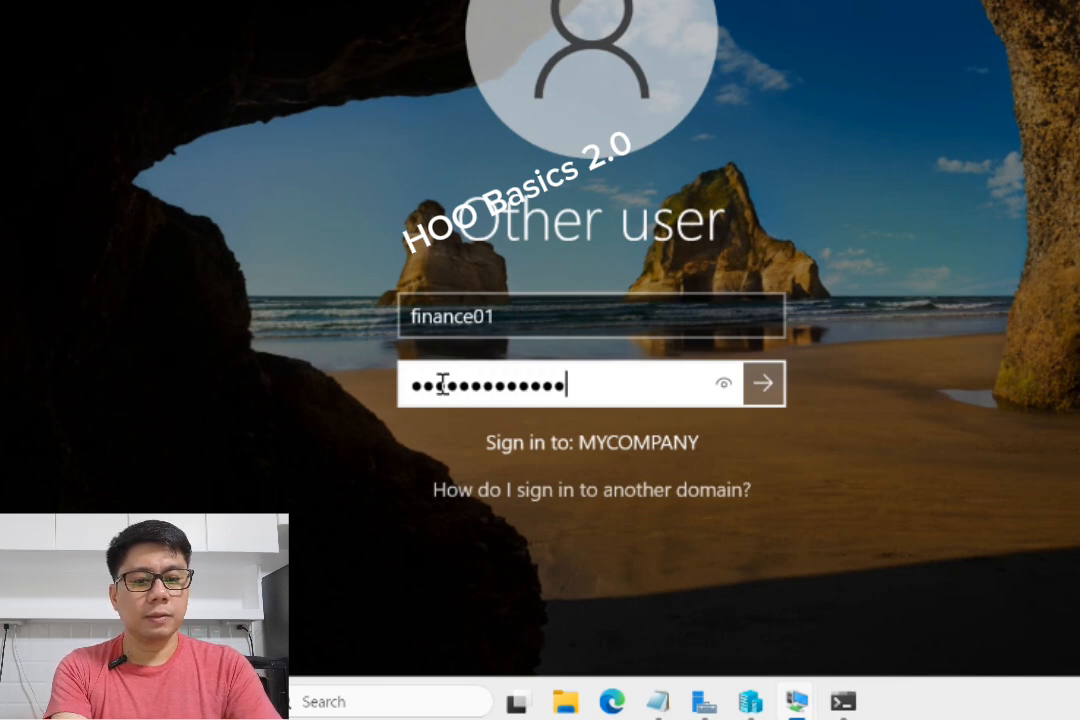
{"action": "key", "text": "Return"}
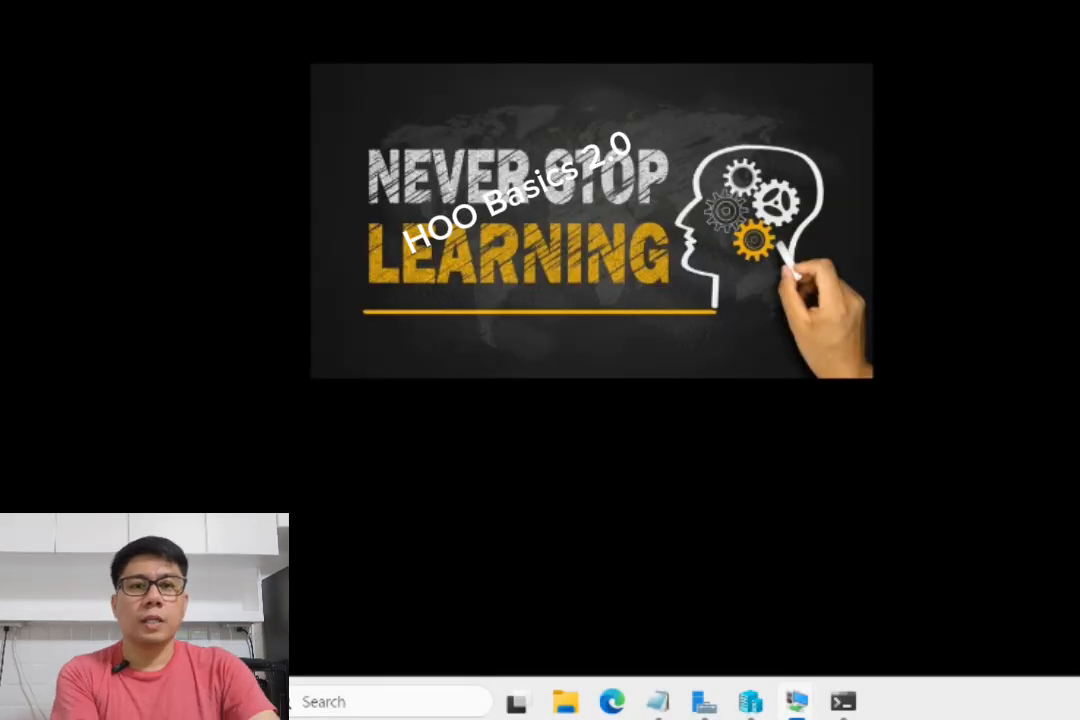
- Refresh the finance01 desktop on PC02 twice
{"action": "right_click", "coordinate": [127, 72]}
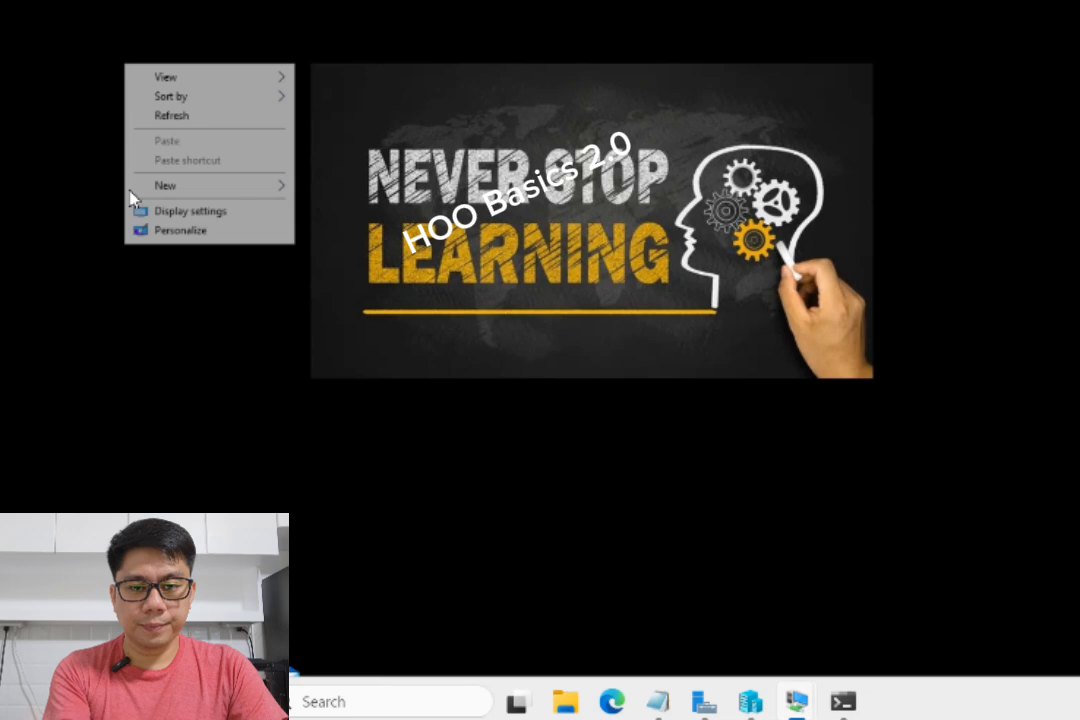
{"action": "left_click", "coordinate": [161, 119]}
{"action": "right_click", "coordinate": [58, 30]}
{"action": "left_click", "coordinate": [95, 81]}
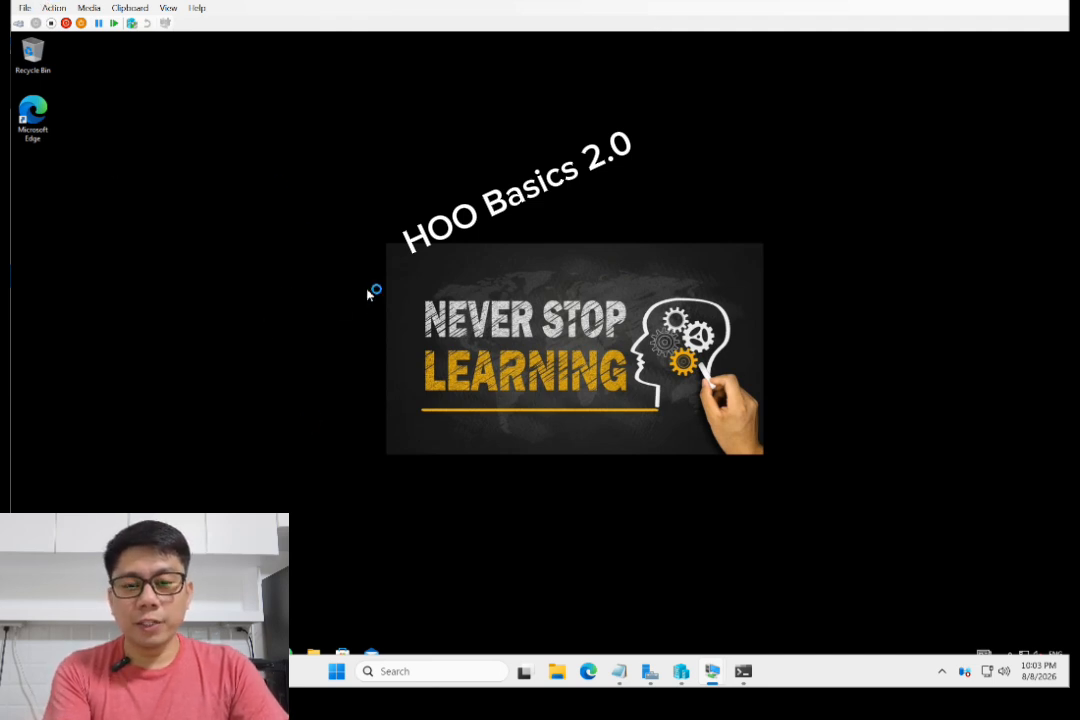
- Create a folder named New folder on the desktop and open it
{"action": "right_click", "coordinate": [329, 264]}
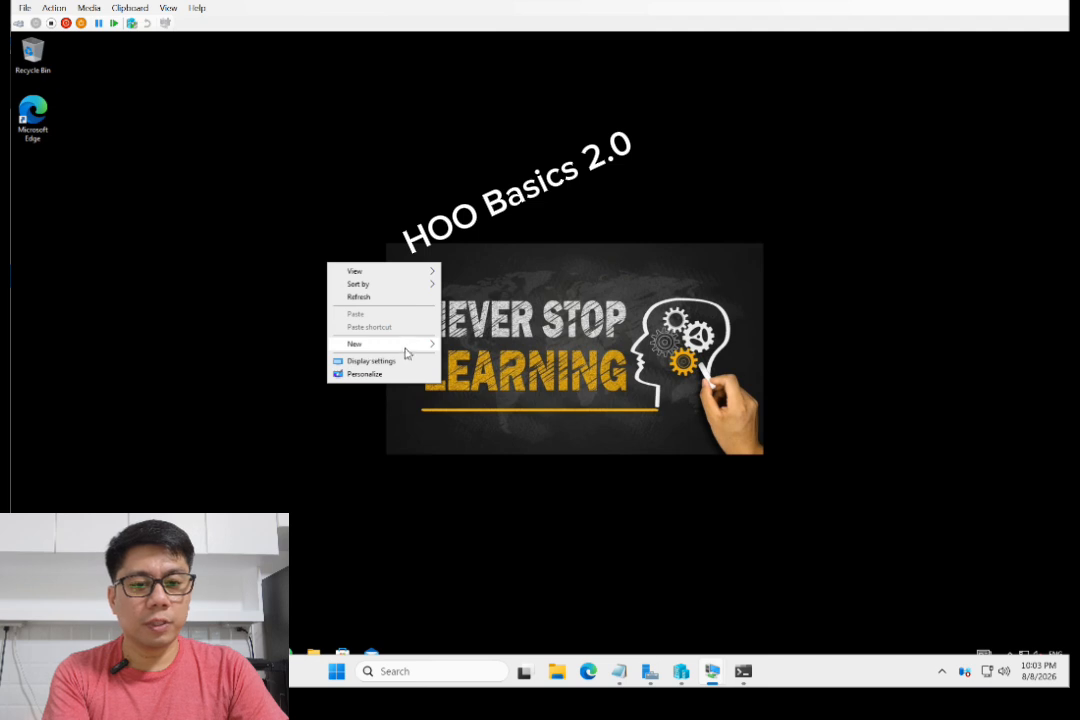
{"action": "mouse_move", "coordinate": [434, 353]}
{"action": "left_click", "coordinate": [470, 350]}
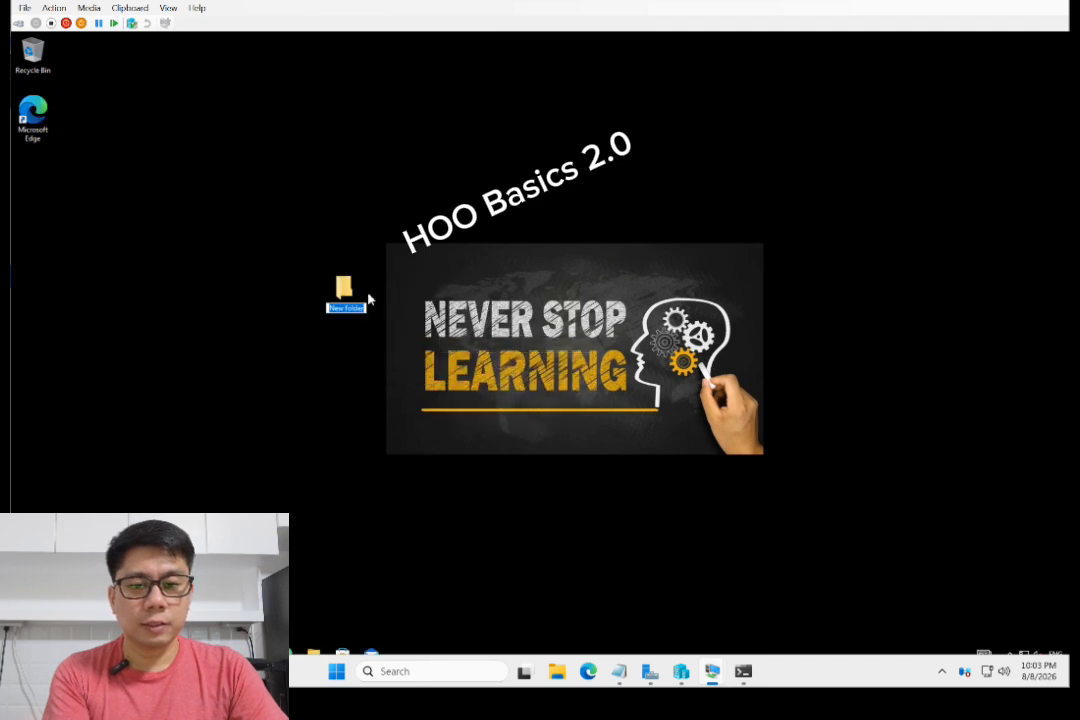
{"action": "key", "text": "Return"}
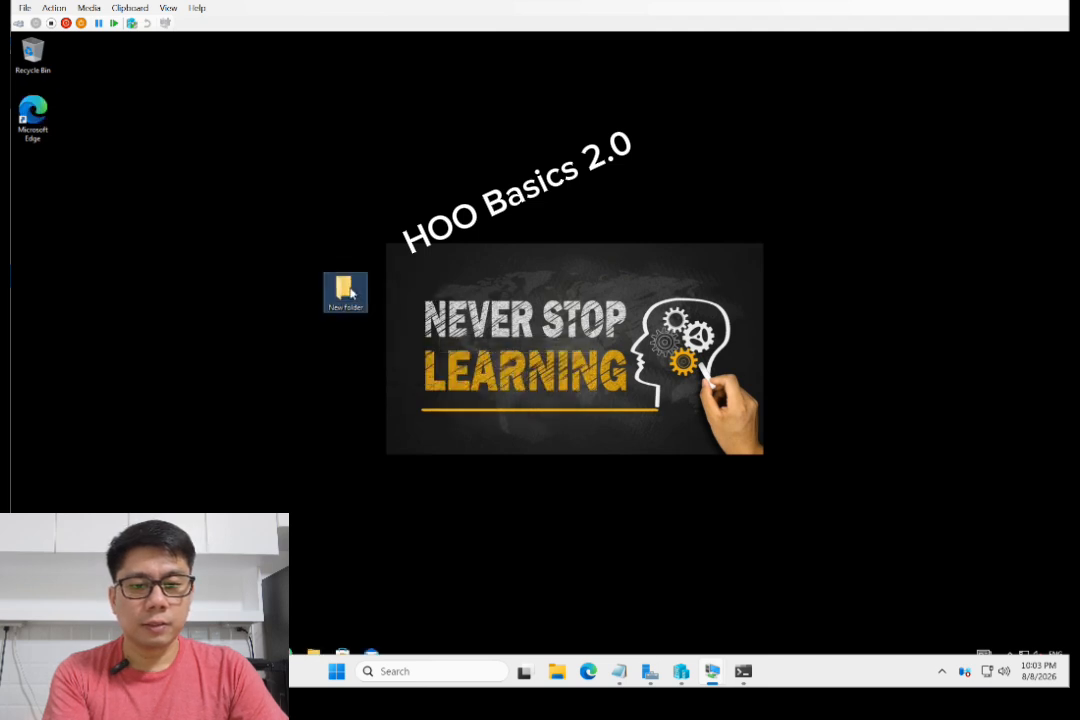
{"action": "left_click", "coordinate": [465, 275]}
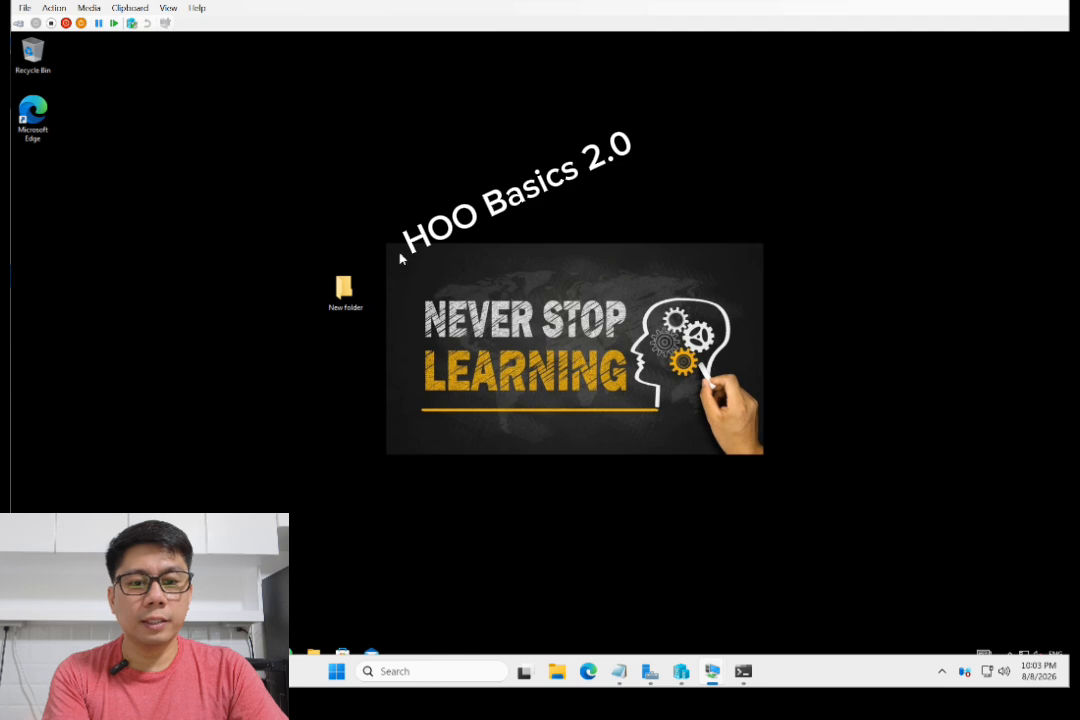
{"action": "double_click", "coordinate": [344, 289]}
- Create a text document named test inside New folder
{"action": "right_click", "coordinate": [485, 304]}
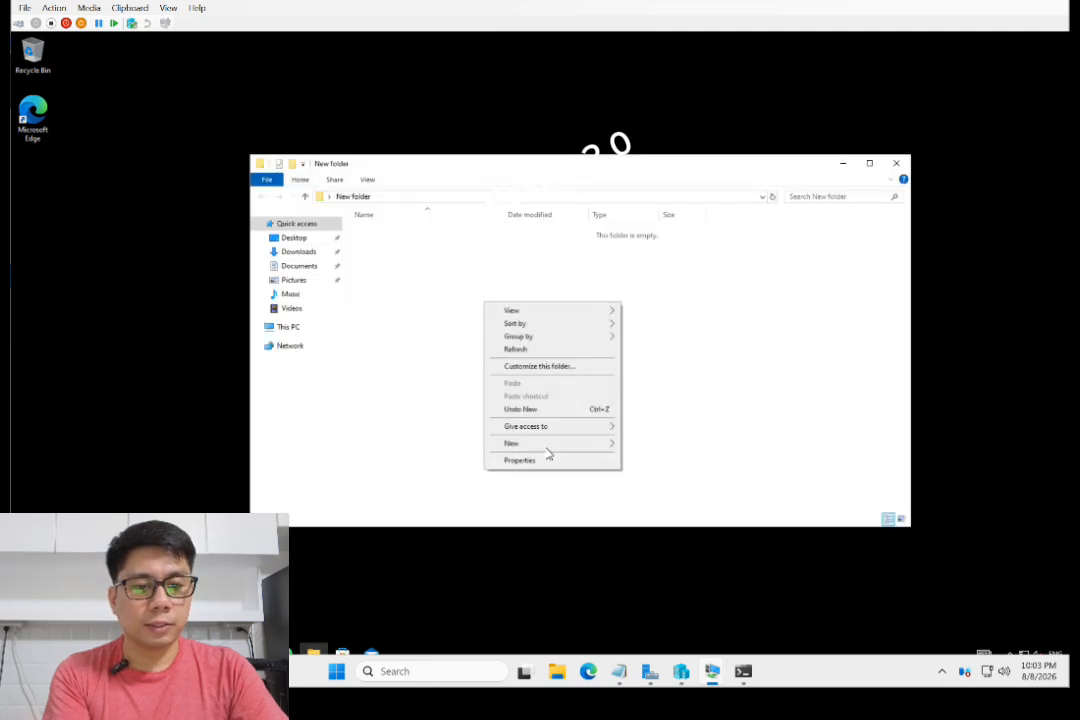
{"action": "mouse_move", "coordinate": [528, 443]}
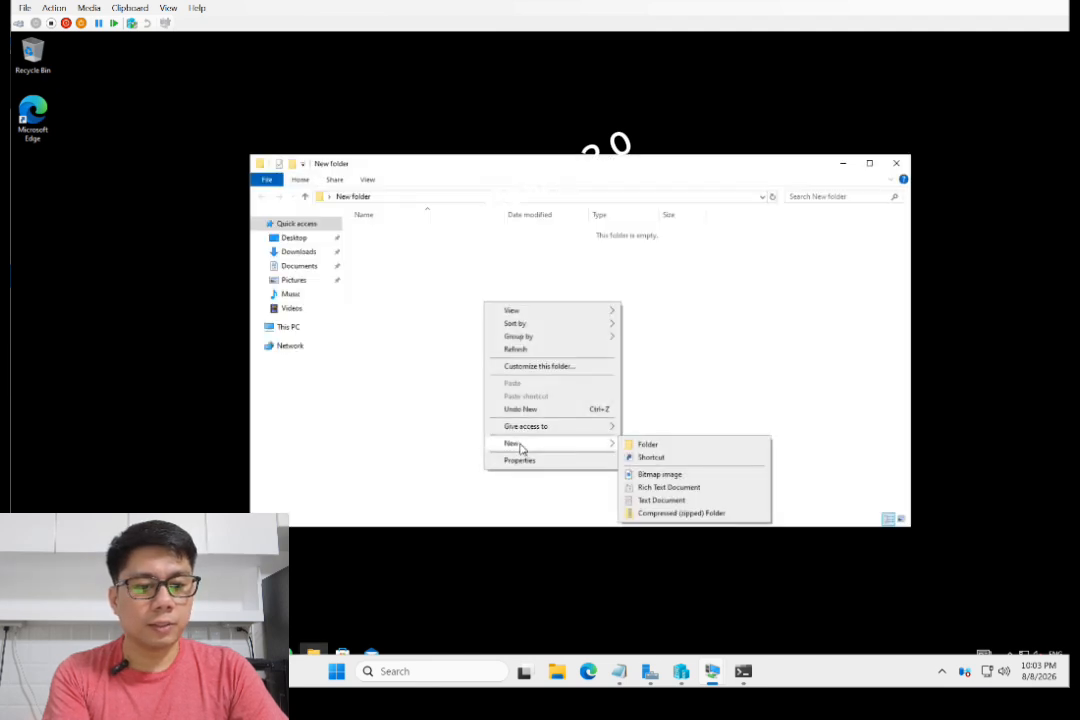
{"action": "left_click", "coordinate": [660, 501]}
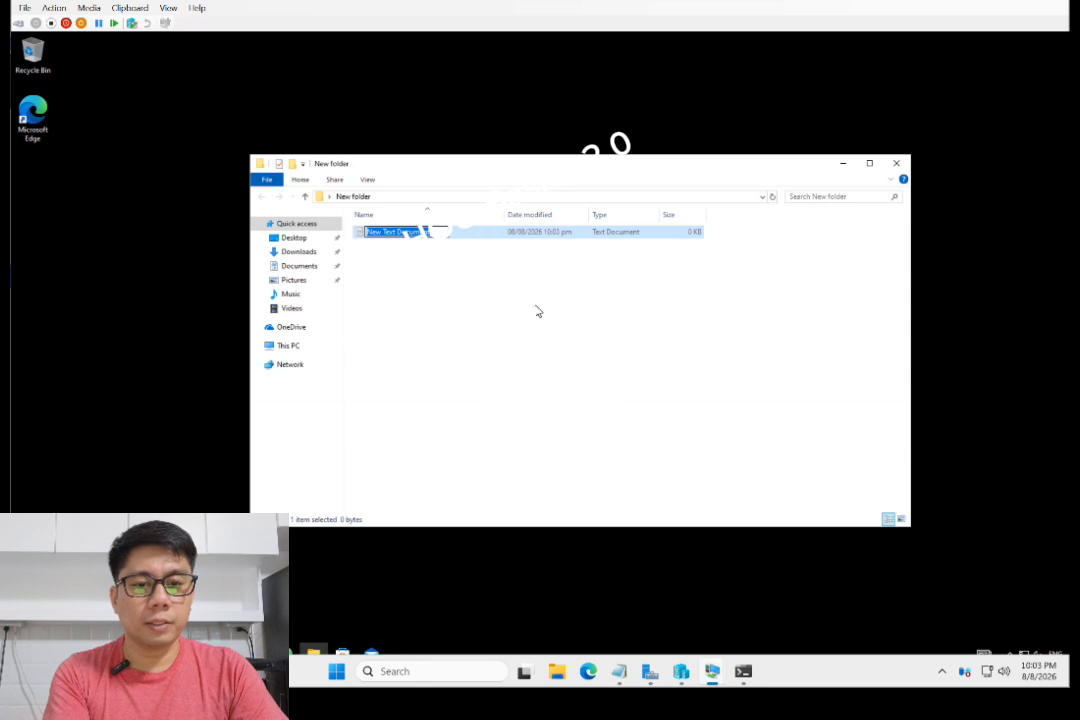
{"action": "type", "text": "testfile"}
{"action": "key", "text": "BackSpace"}
{"action": "key", "text": "BackSpace"}
{"action": "key", "text": "BackSpace"}
{"action": "key", "text": "BackSpace"}
{"action": "key", "text": "BackSpace"}
{"action": "key", "text": "BackSpace"}
{"action": "key", "text": "BackSpace"}
{"action": "key", "text": "BackSpace"}
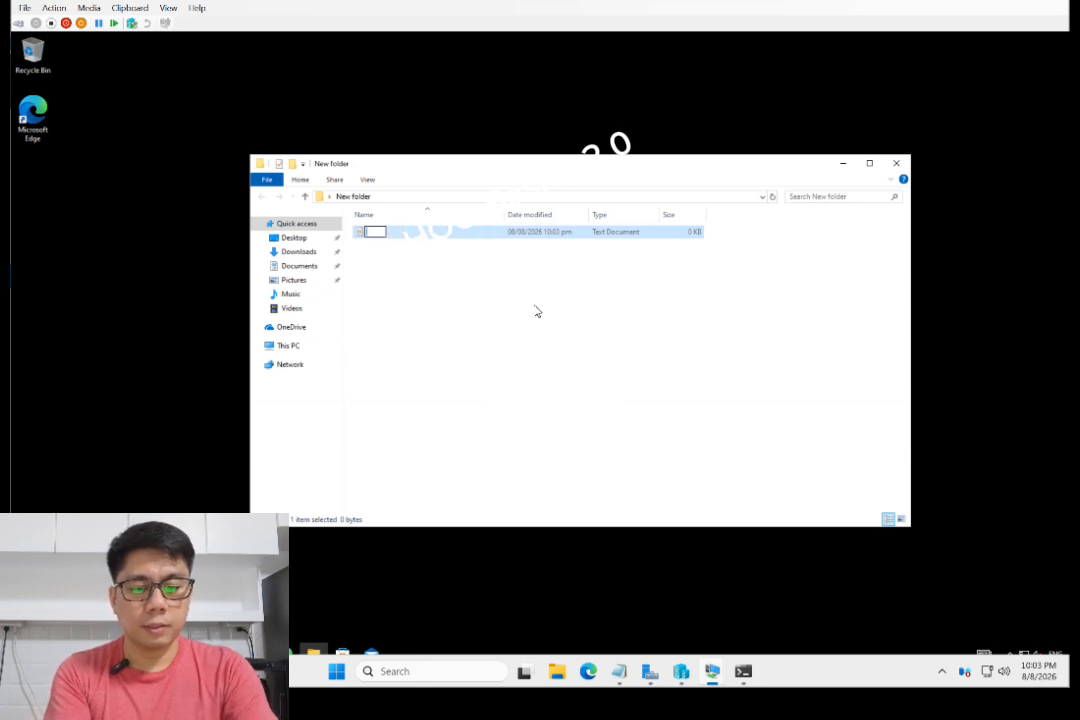
{"action": "type", "text": "test"}
{"action": "key", "text": "Return"}
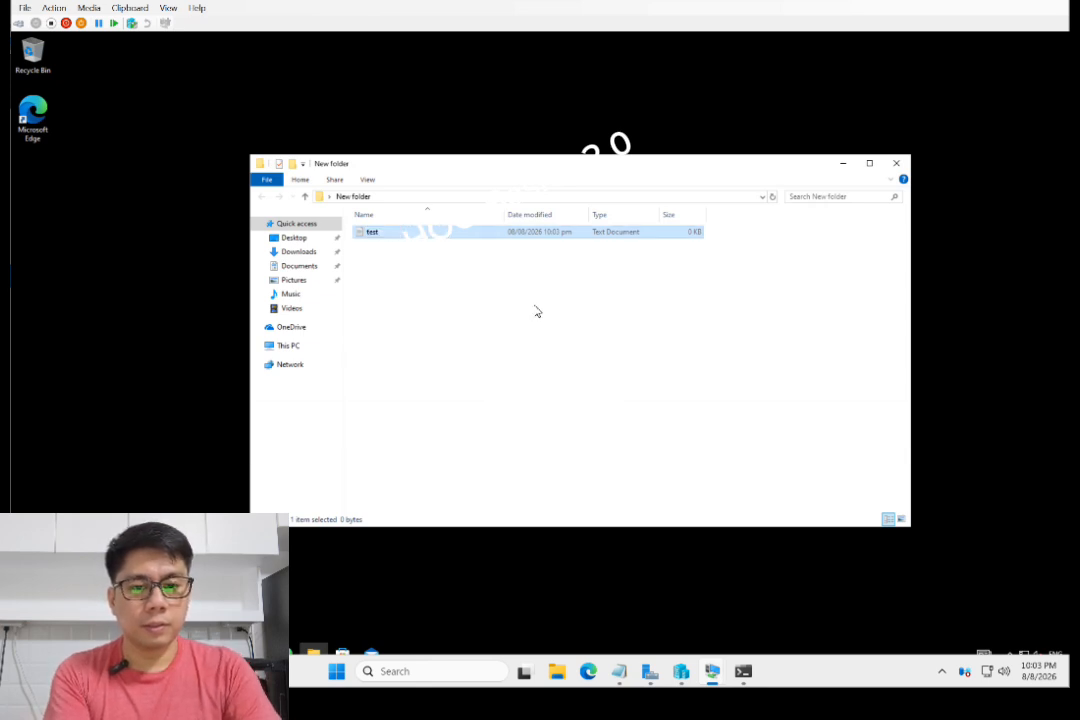
- Type sample text into test, save it, close the windows, and move the folder icon up
{"action": "key", "text": "Return"}
{"action": "type", "text": "ASDasdf"}
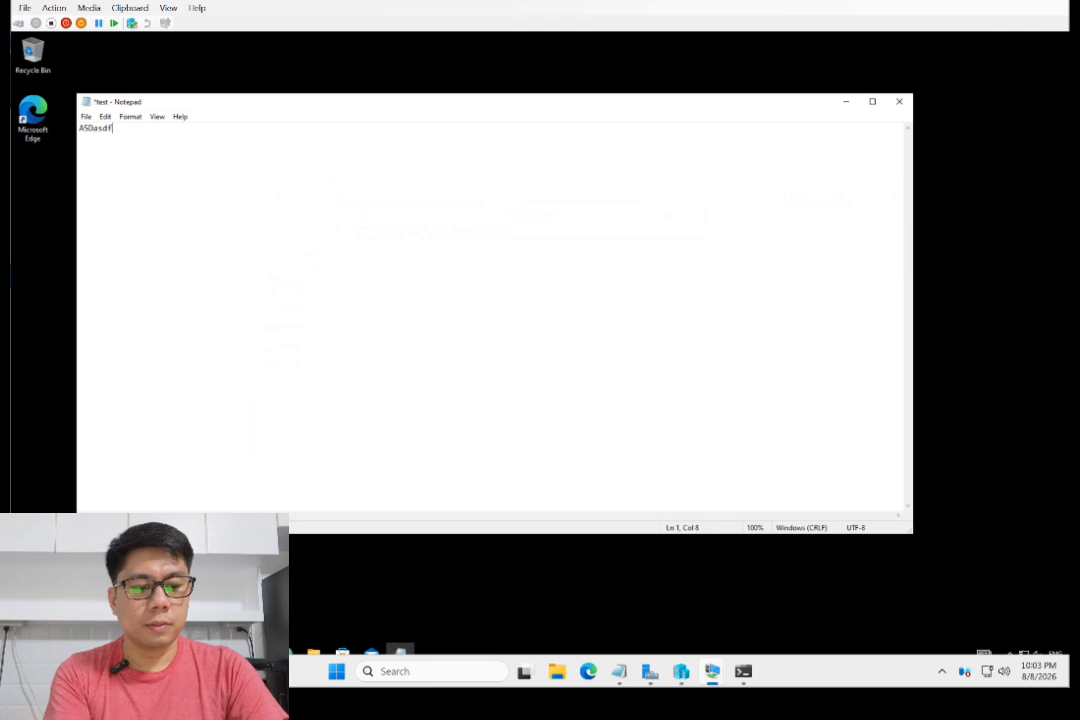
{"action": "type", "text": "asdf"}
{"action": "key", "text": "Return"}
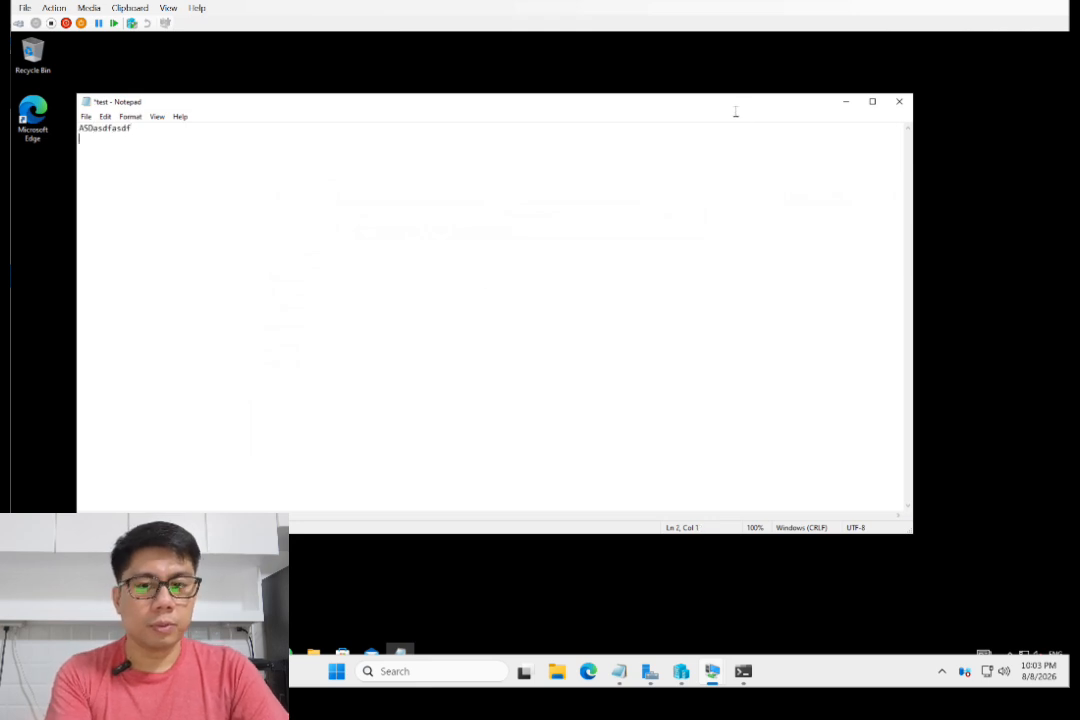
{"action": "key", "text": "ctrl+s"}
{"action": "left_click", "coordinate": [899, 101]}
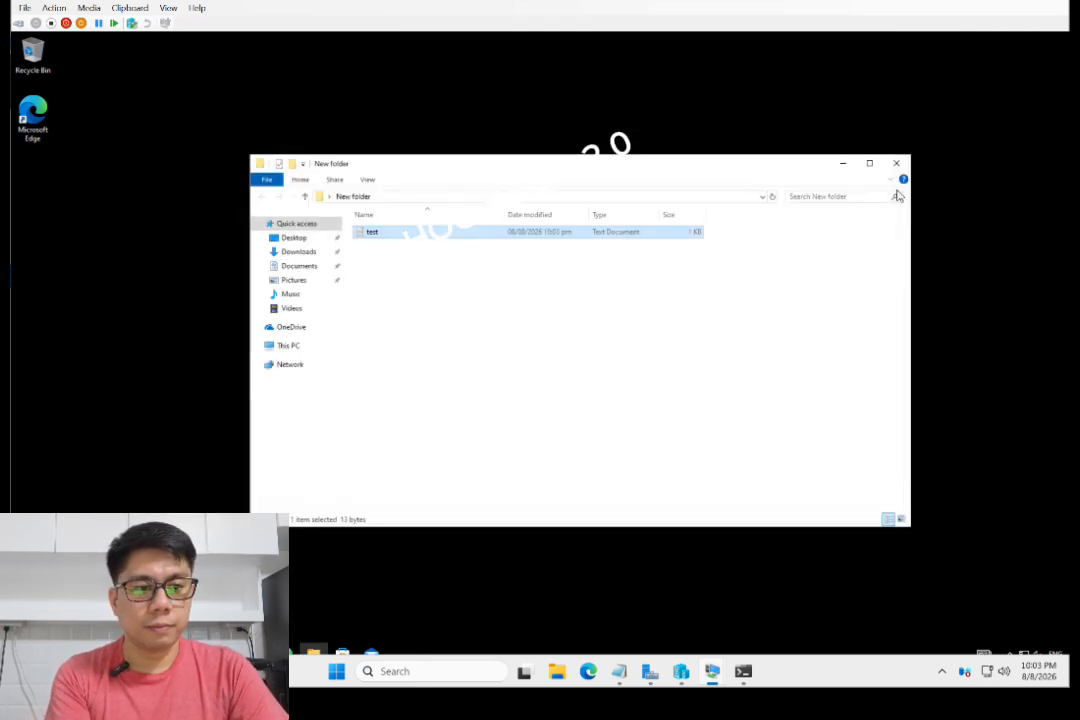
{"action": "left_click", "coordinate": [896, 163]}
{"action": "left_click_drag", "start_coordinate": [353, 296], "coordinate": [345, 217]}
- Create a desktop text document named Testtest and open it
{"action": "right_click", "coordinate": [324, 284]}
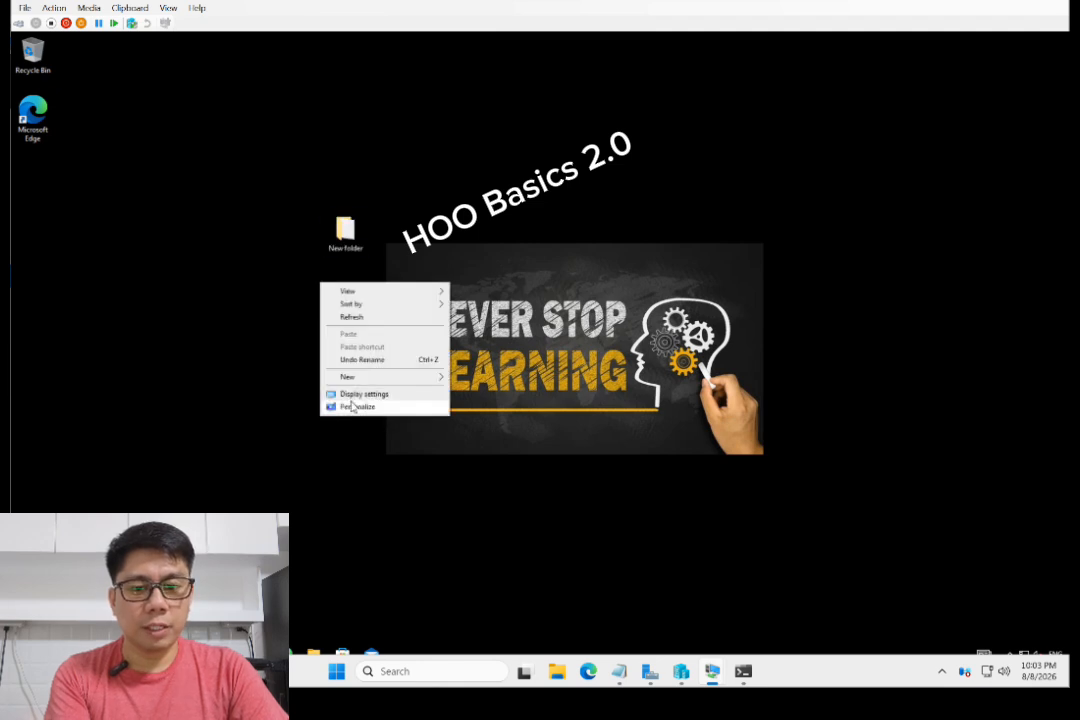
{"action": "mouse_move", "coordinate": [390, 377]}
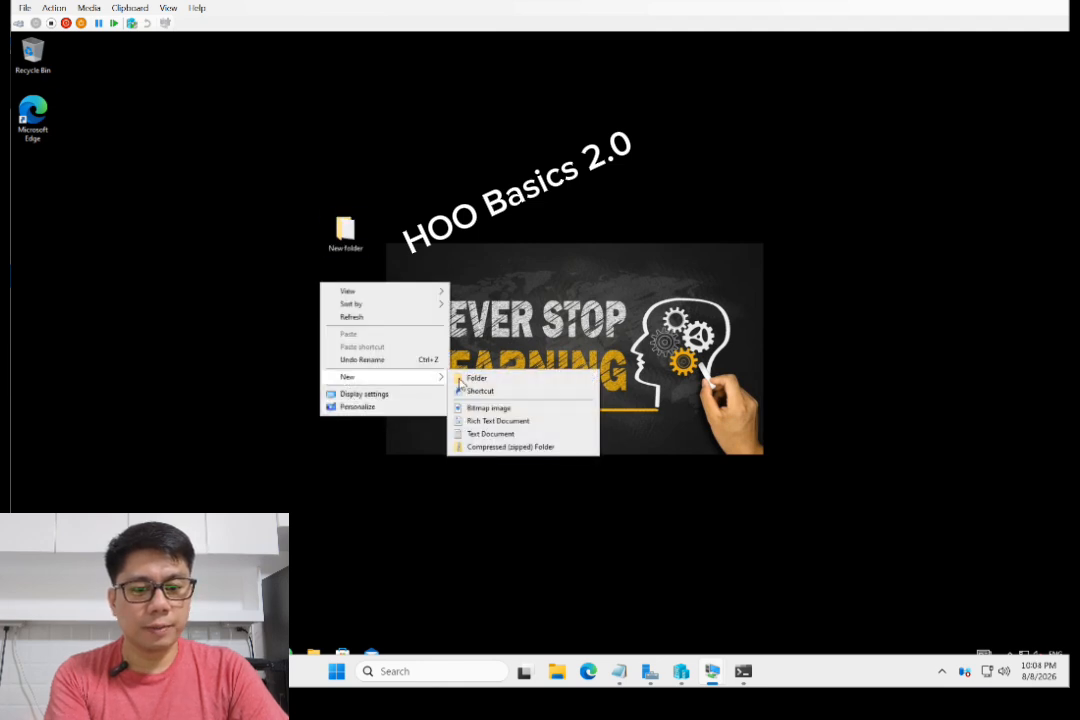
{"action": "left_click", "coordinate": [487, 435]}
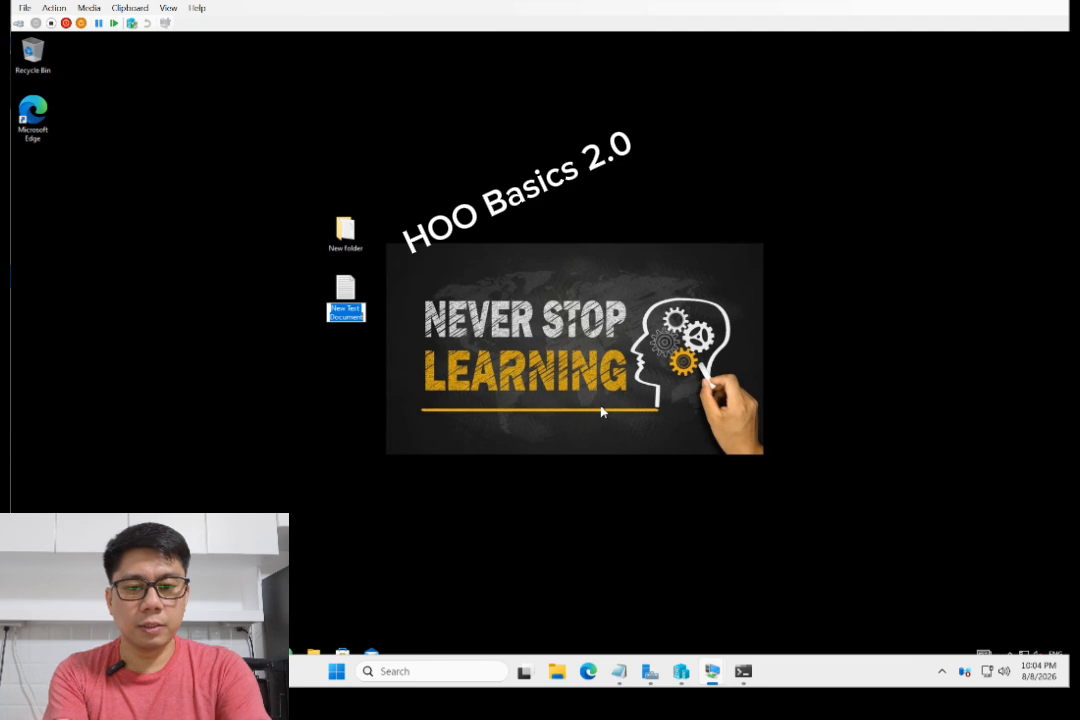
{"action": "type", "text": "Testtest"}
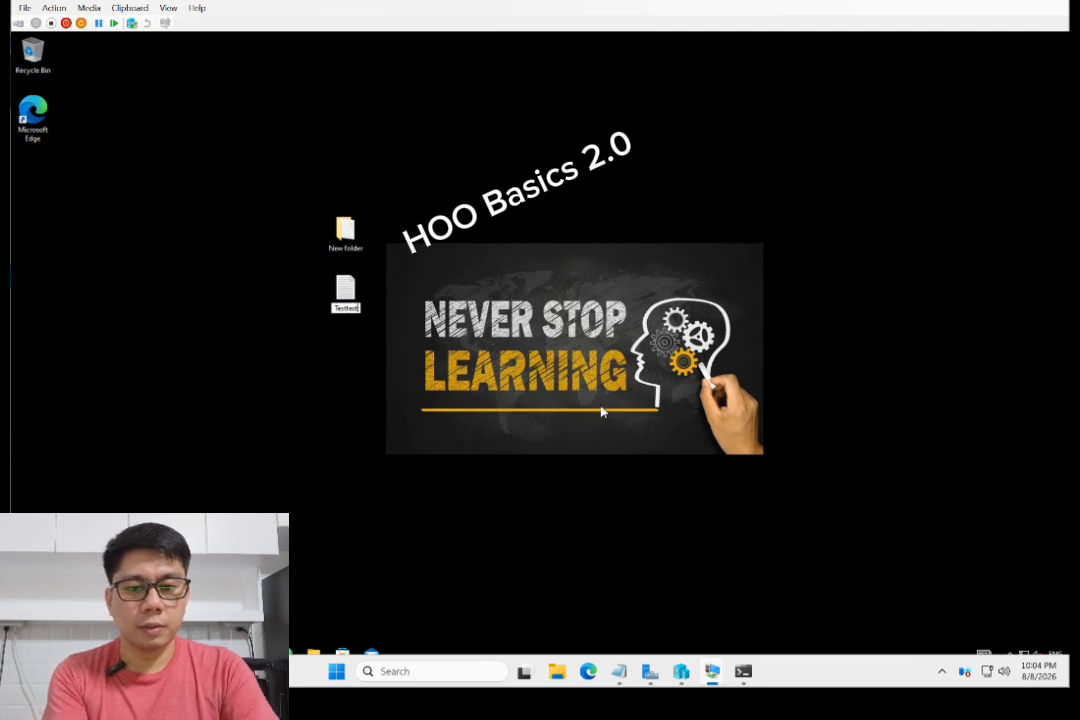
{"action": "key", "text": "Return"}
{"action": "key", "text": "Return"}
- Type 'dff' into Testtest, save it on closing, and refresh the desktop
{"action": "right_click", "coordinate": [220, 247]}
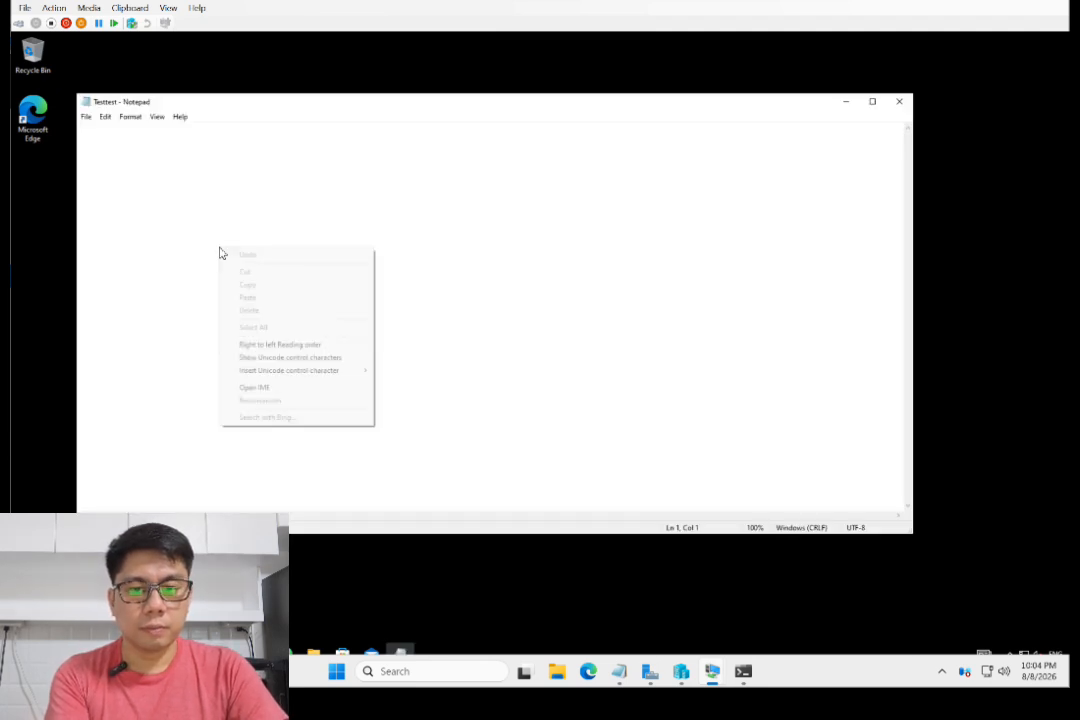
{"action": "key", "text": "Escape"}
{"action": "type", "text": "dff"}
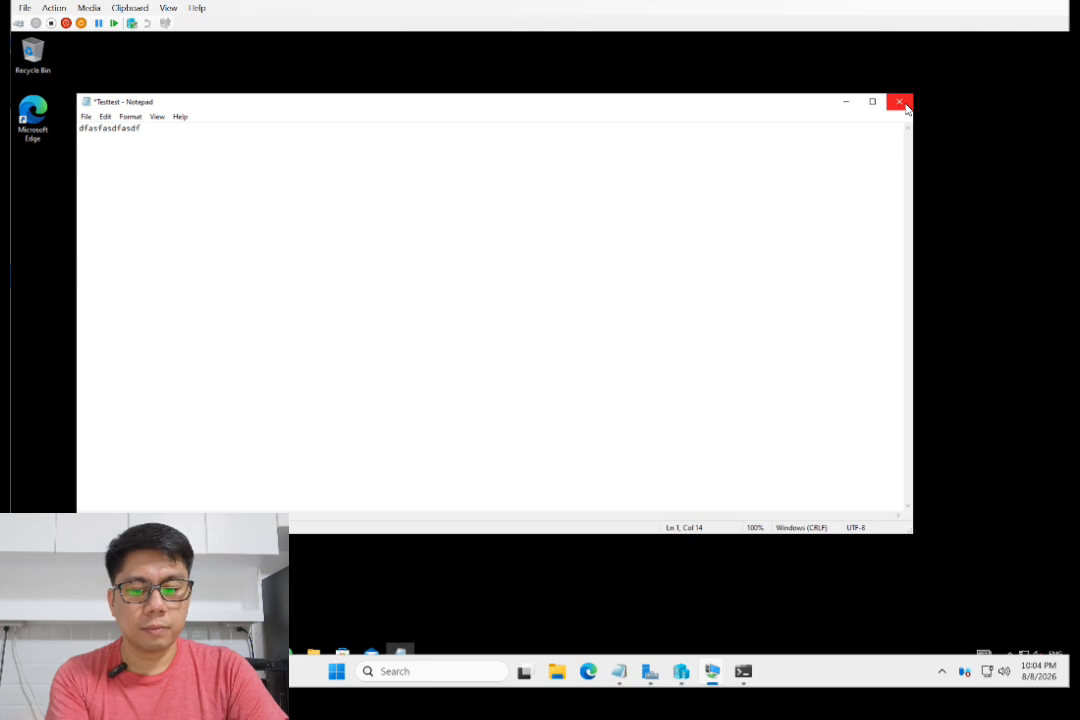
{"action": "left_click", "coordinate": [905, 107]}
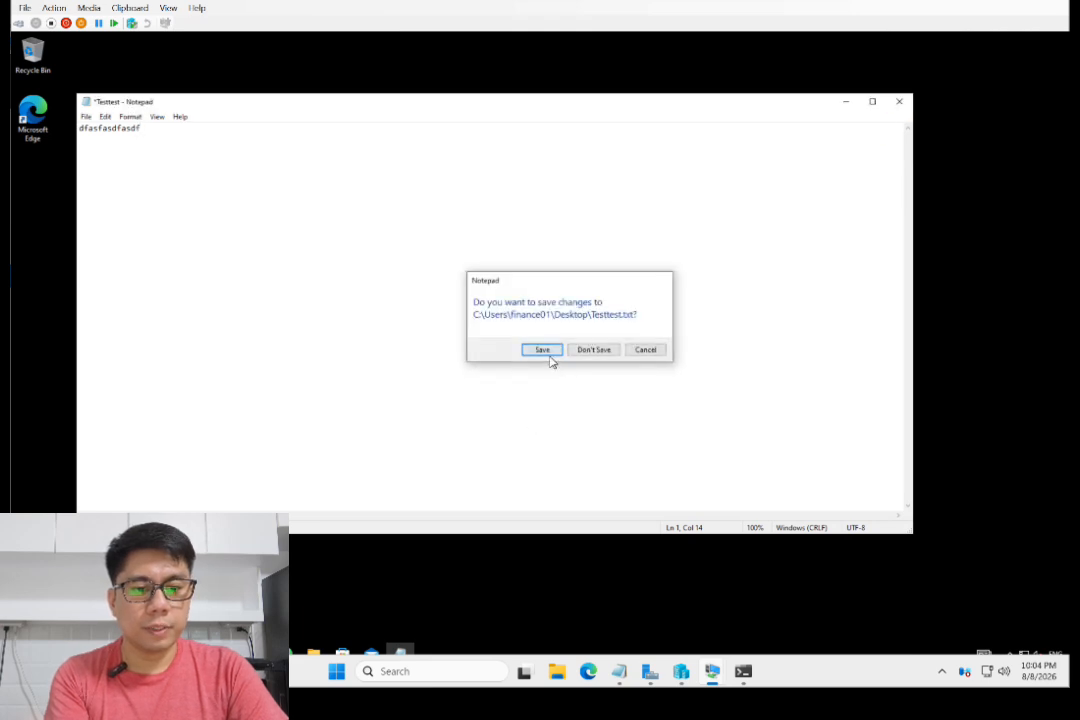
{"action": "left_click", "coordinate": [549, 352]}
{"action": "right_click", "coordinate": [540, 163]}
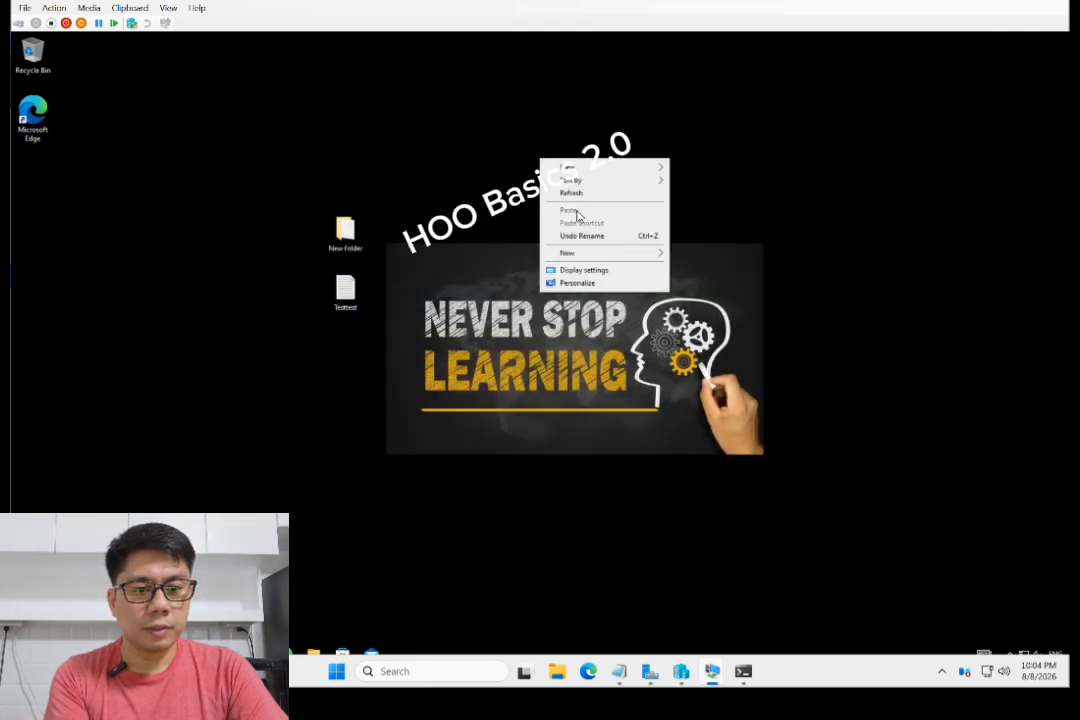
{"action": "left_click", "coordinate": [574, 200]}
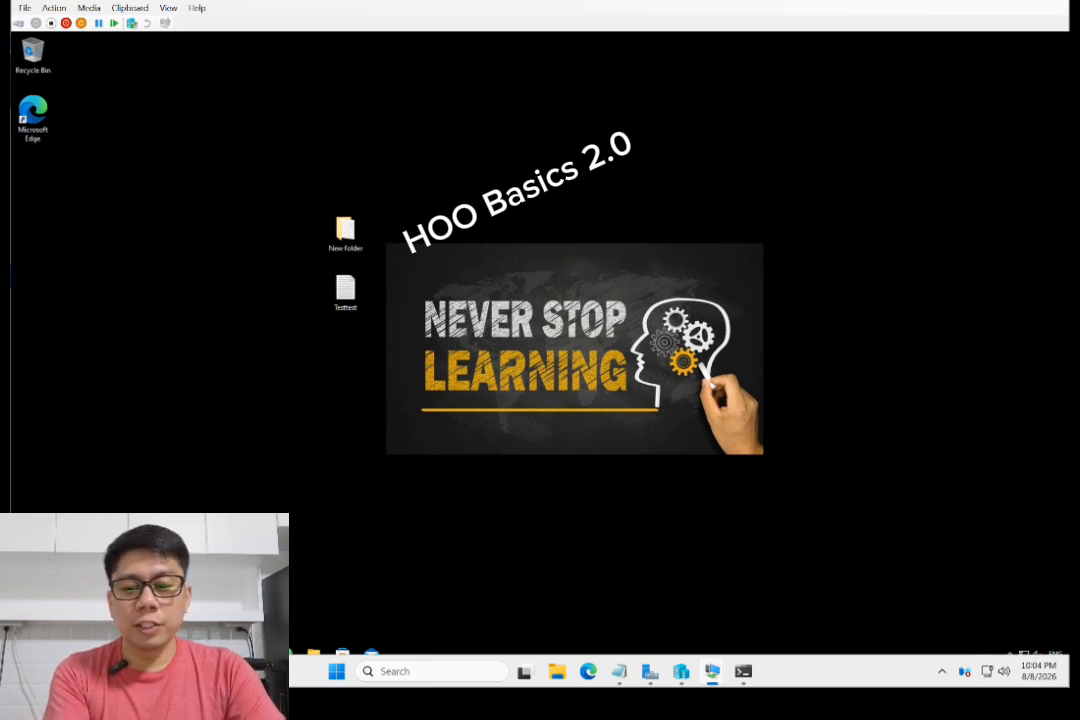
- Sign finance01 out of this VM from the Start menu's account options
{"action": "key", "text": "super"}
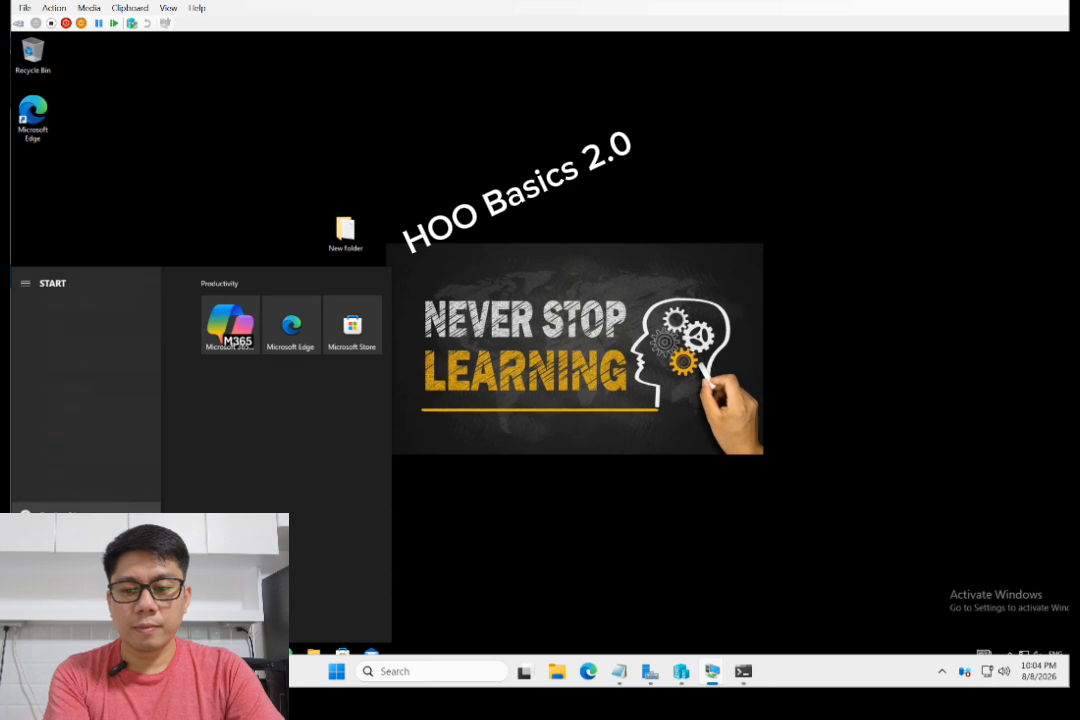
{"action": "left_click", "coordinate": [60, 516]}
{"action": "left_click", "coordinate": [60, 516]}
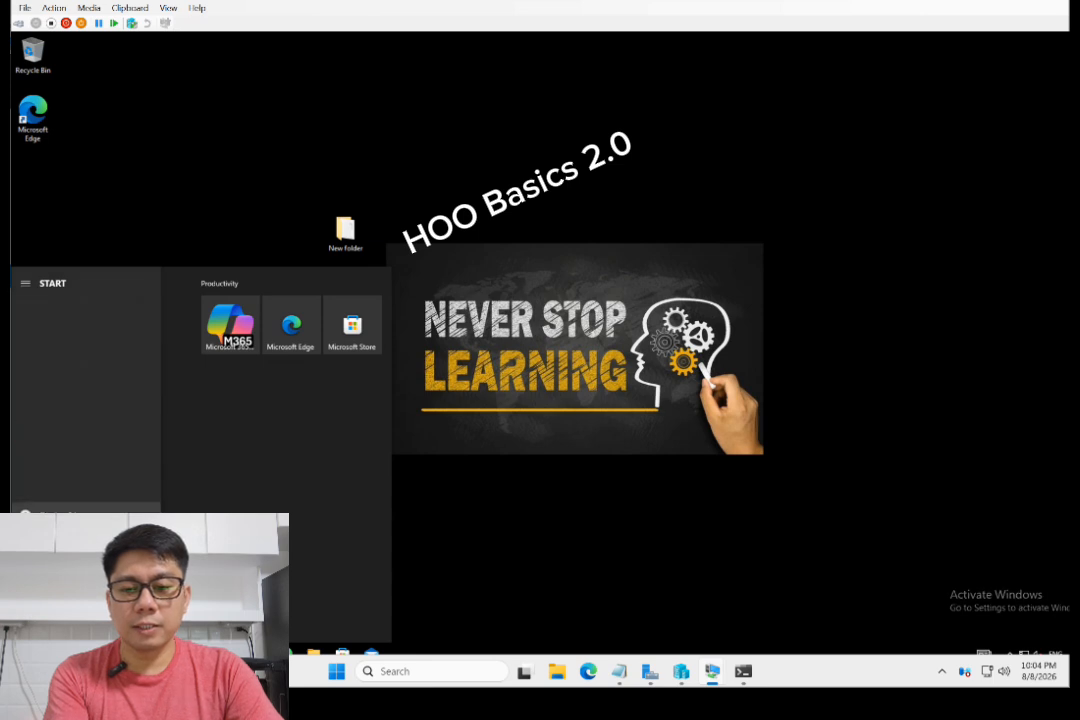
{"action": "left_click", "coordinate": [60, 514]}
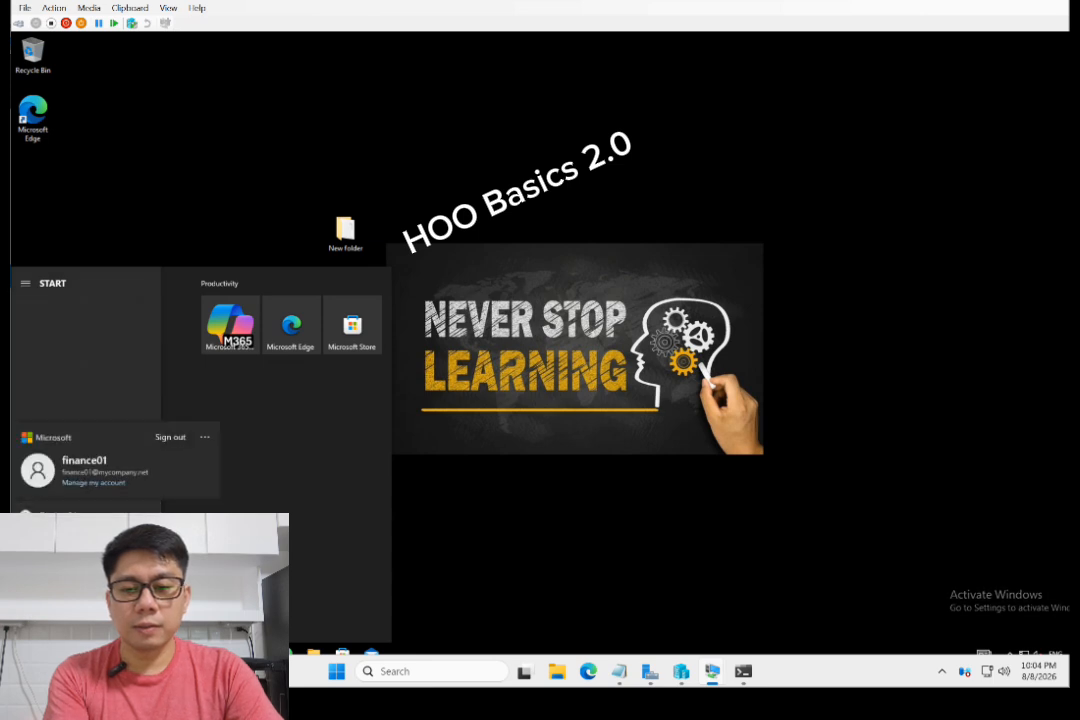
{"action": "left_click", "coordinate": [170, 437]}
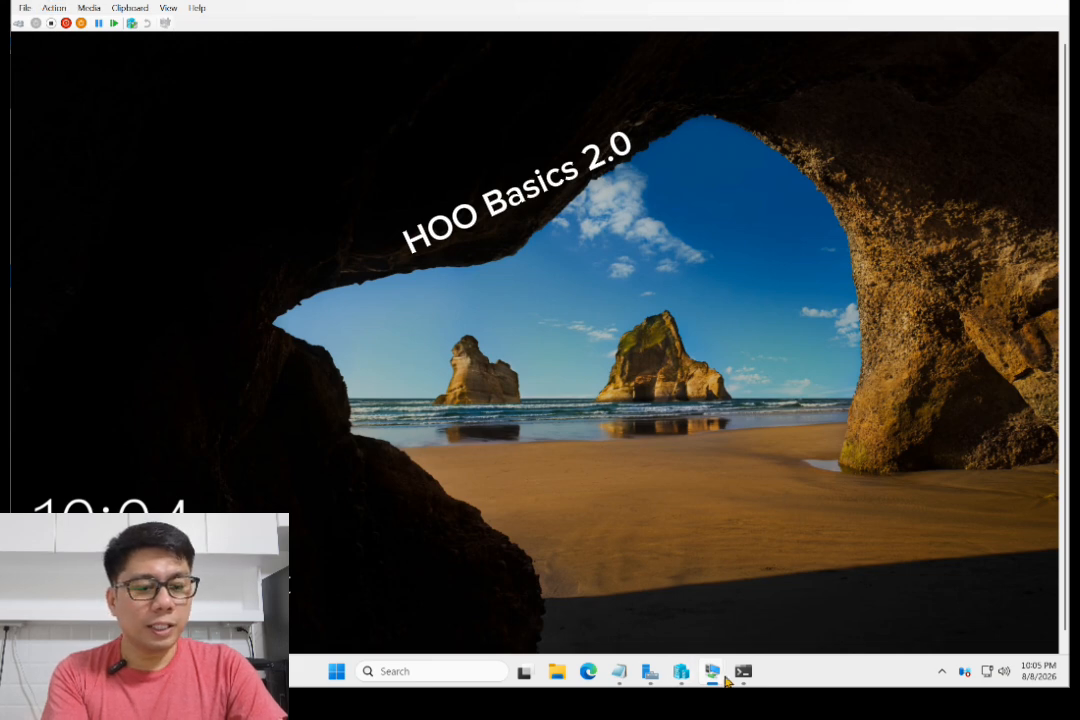
- On the PC01 VM, send Ctrl+Alt+Delete and sign in as finance01 with the account password
{"action": "mouse_move", "coordinate": [725, 680]}
{"action": "left_click", "coordinate": [586, 583]}
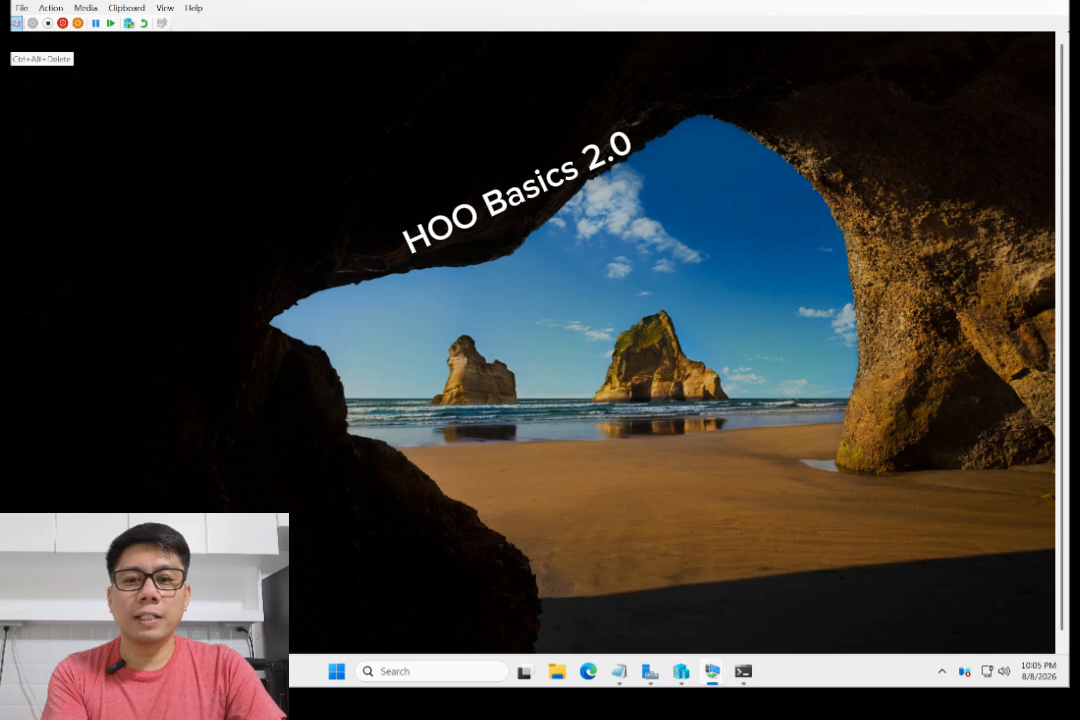
{"action": "left_click", "coordinate": [15, 22]}
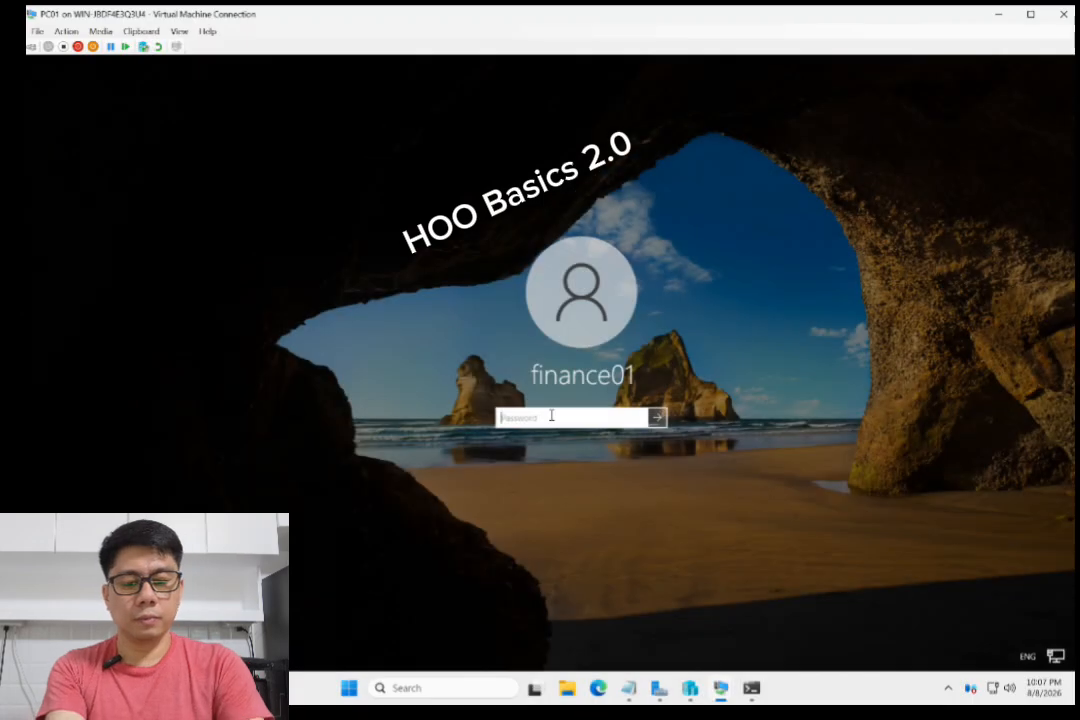
{"action": "type", "text": "•••••••••••••"}
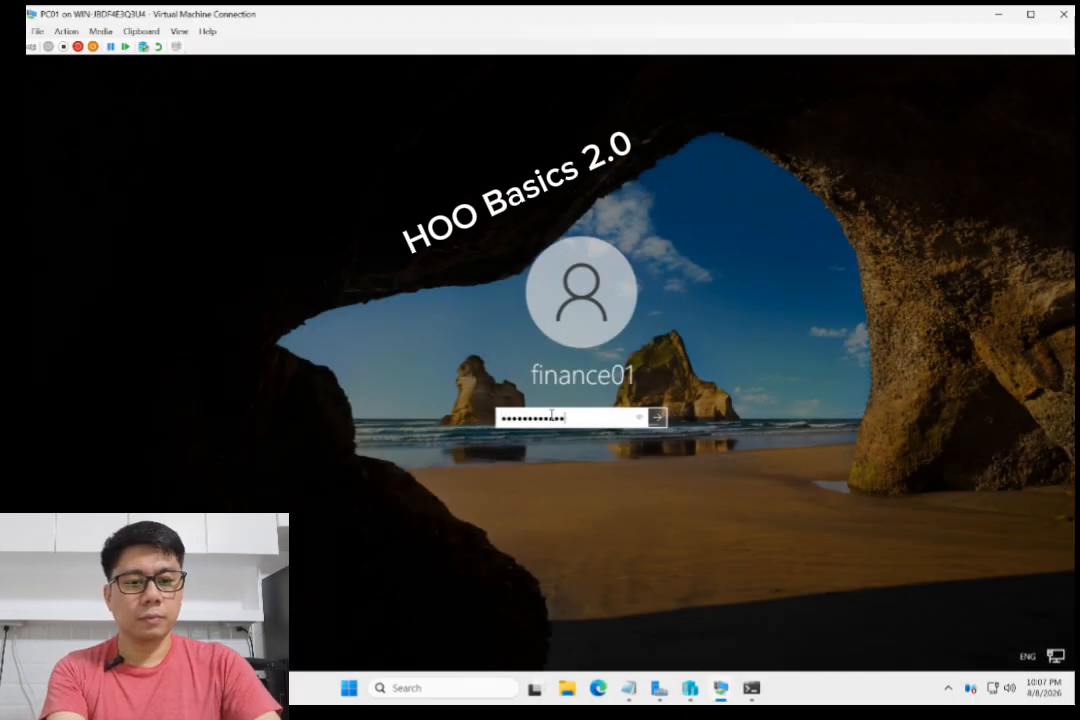
{"action": "left_click", "coordinate": [658, 417]}
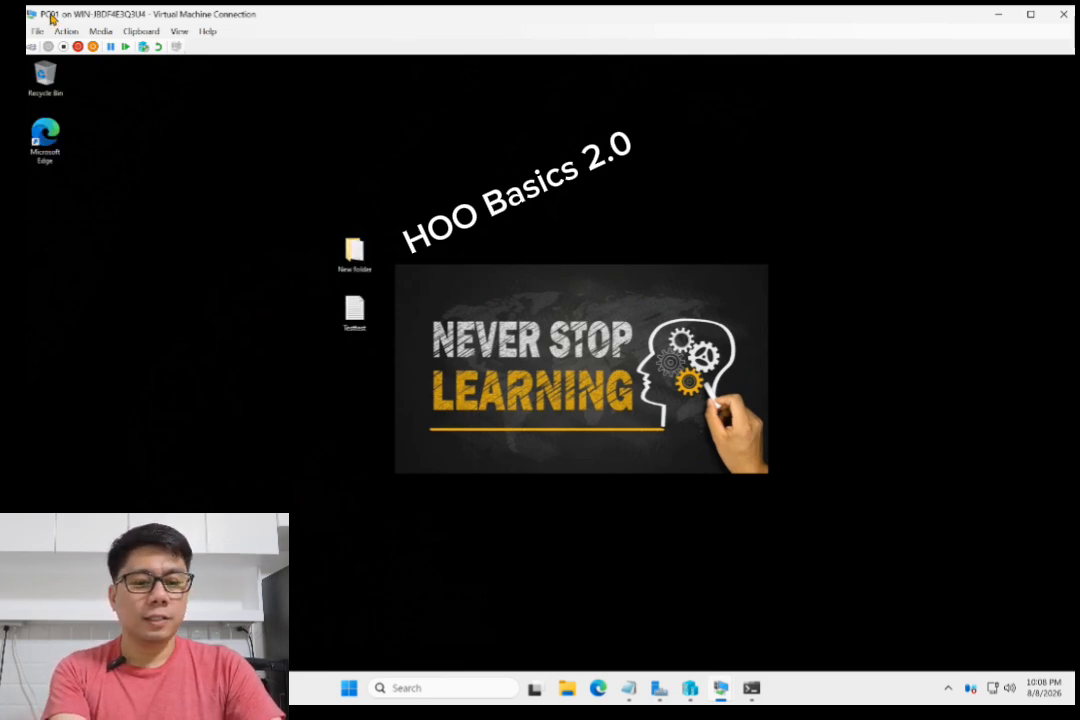
- Switch to the PC02 VM, dismiss its lock screen and submit finance01's password
{"action": "left_click", "coordinate": [722, 688]}
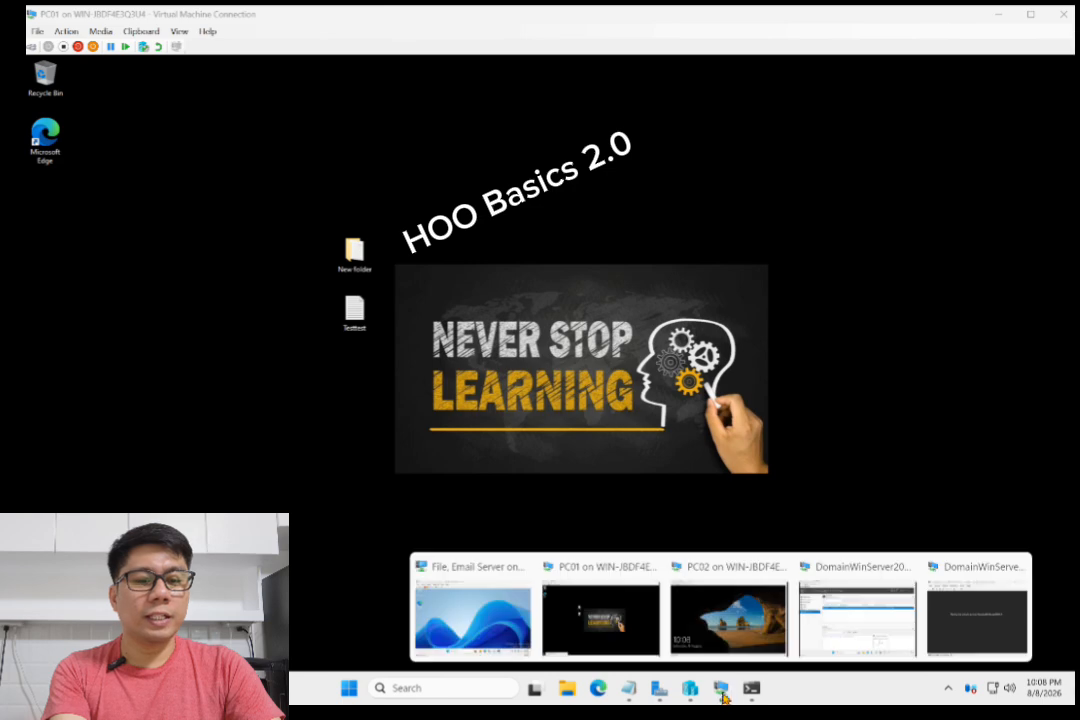
{"action": "left_click", "coordinate": [725, 615]}
{"action": "left_click", "coordinate": [230, 321]}
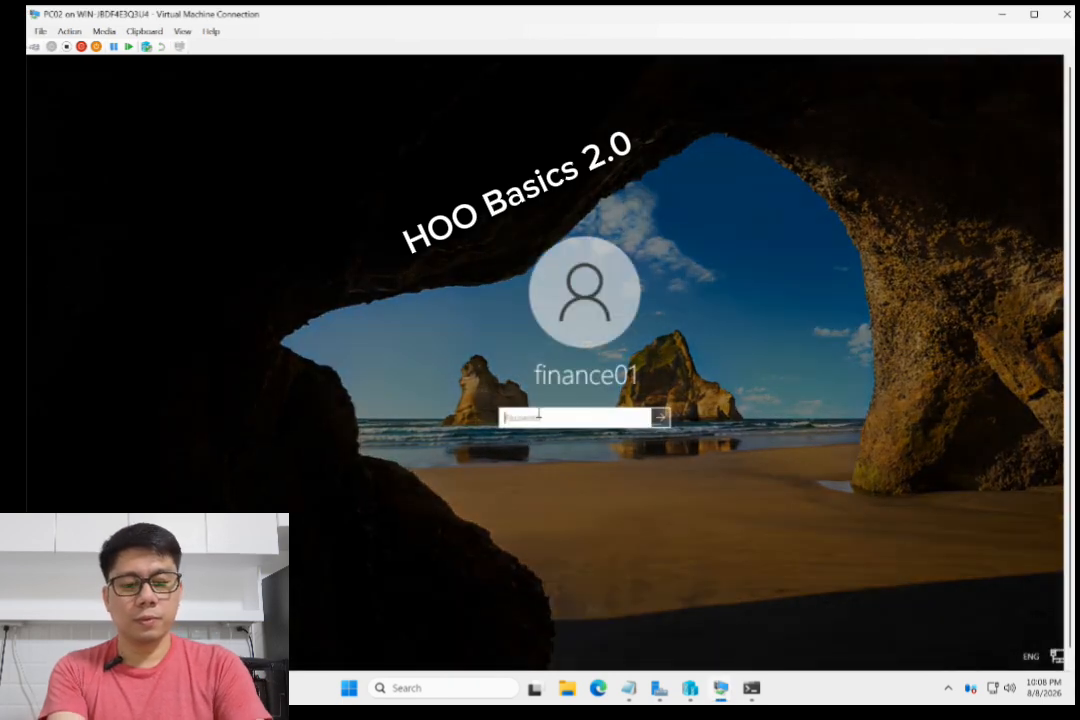
{"action": "type", "text": "••••••••••••"}
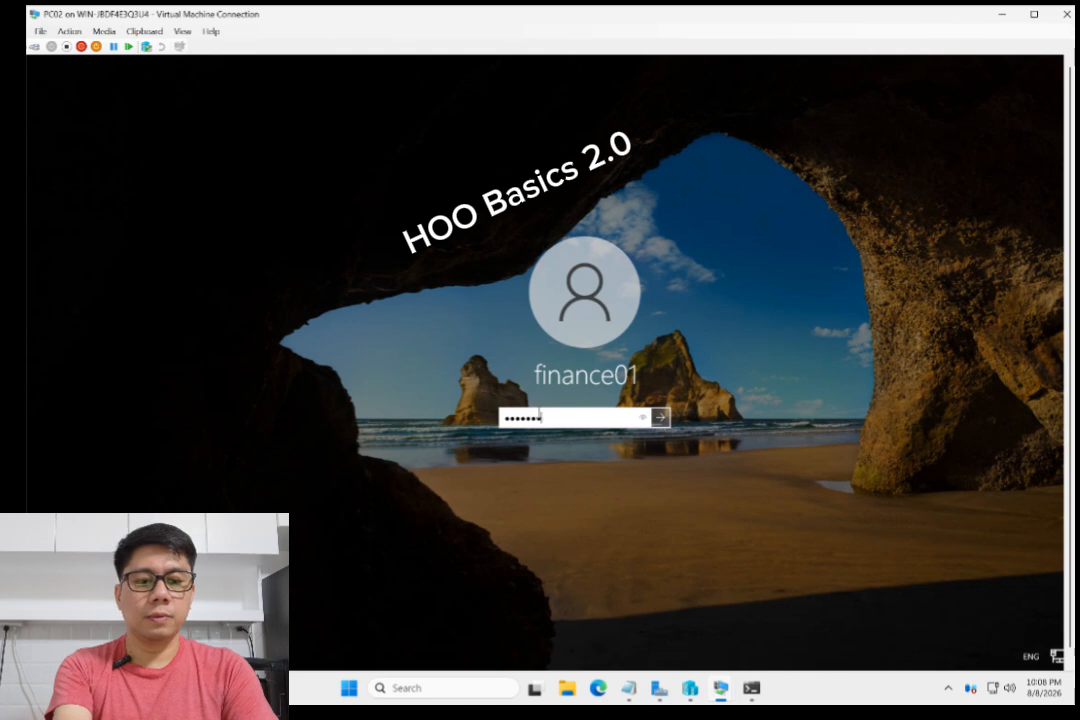
{"action": "key", "text": "Return"}
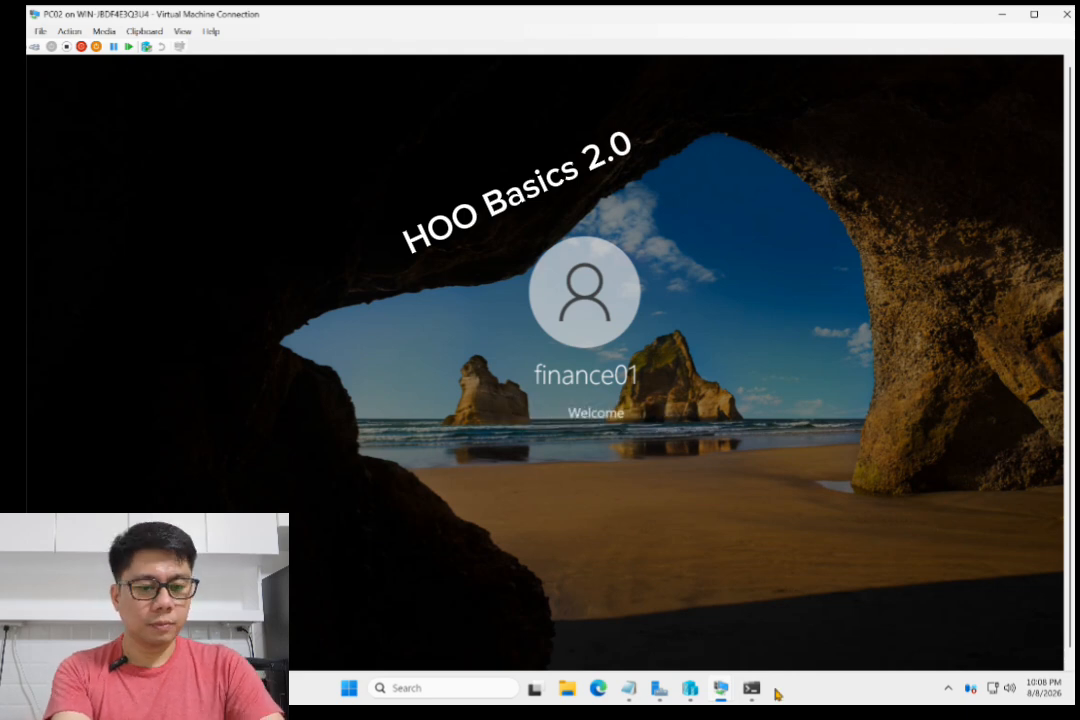
{"action": "left_click", "coordinate": [722, 690]}
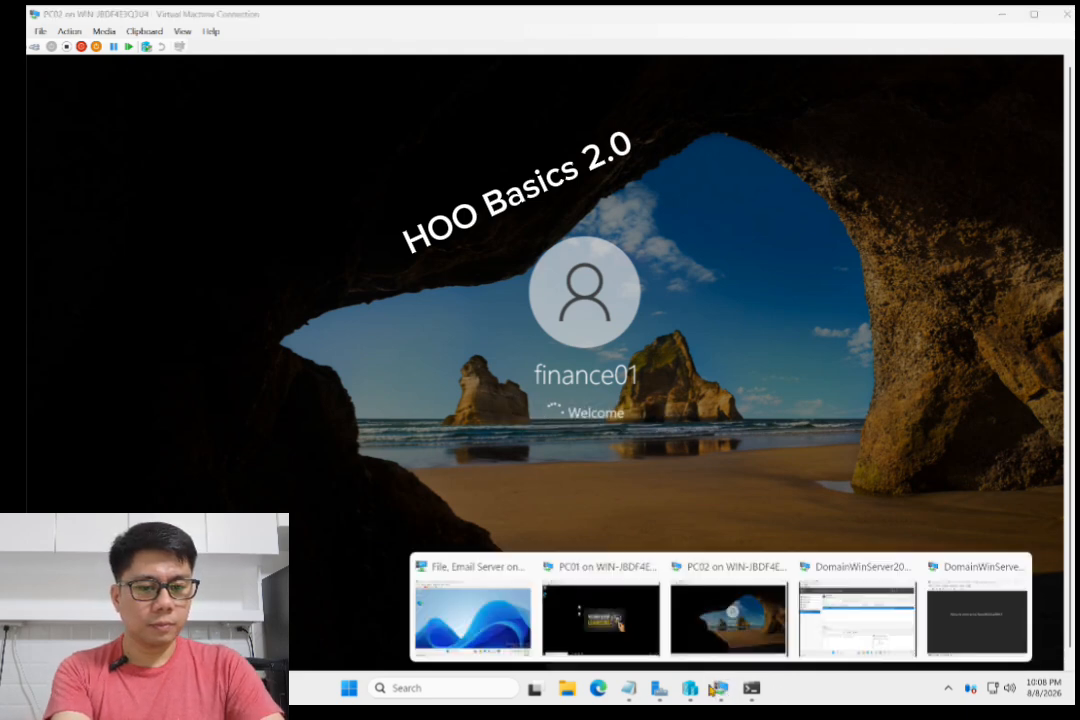